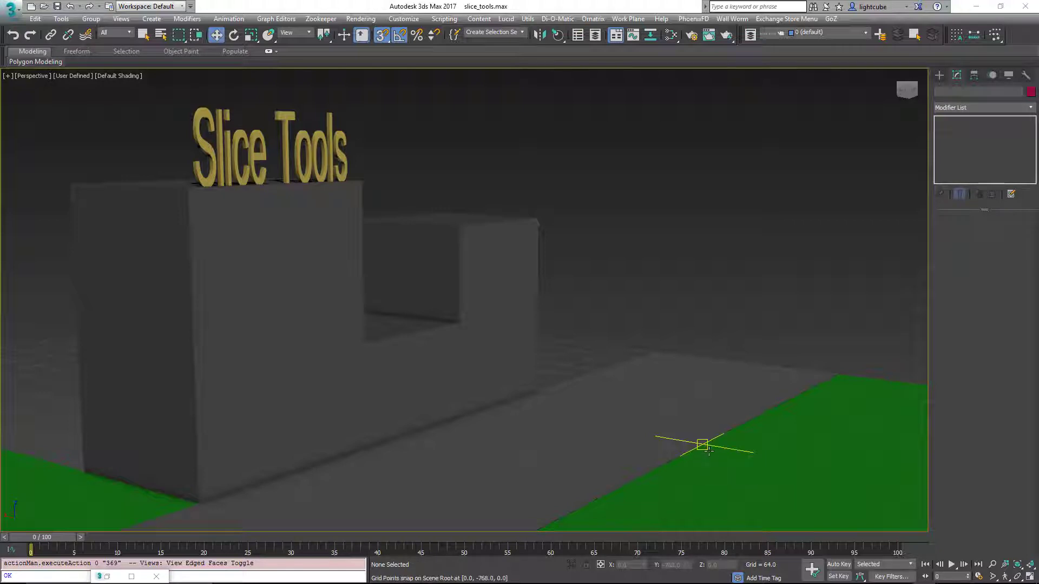
Select both grey boxes and apply a Slice modifier to them via 'xslice'.
{"action": "left_click", "coordinate": [332, 332]}
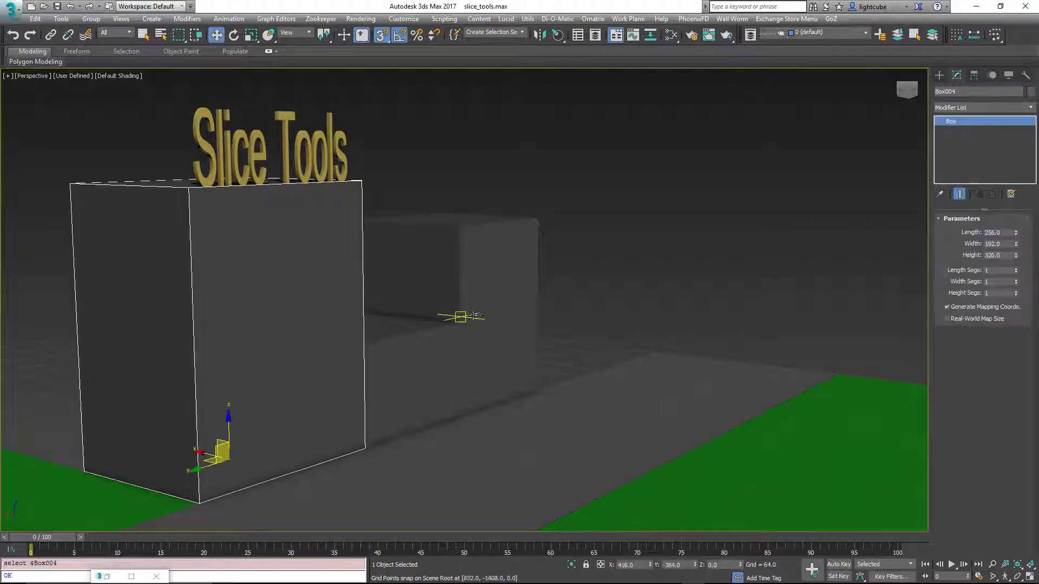
{"action": "left_click", "coordinate": [498, 300], "text": "ctrl"}
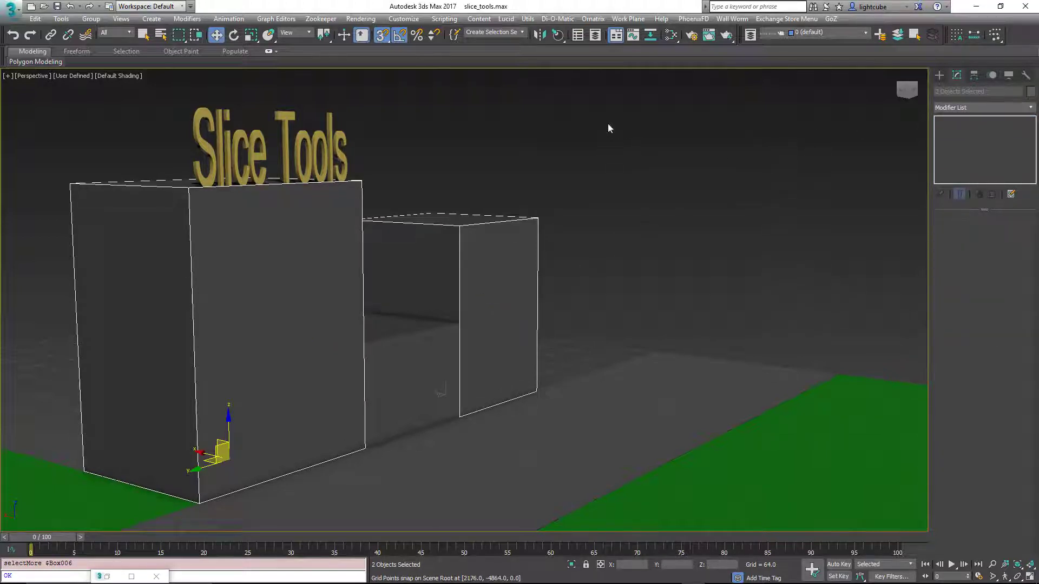
{"action": "type", "text": "x"}
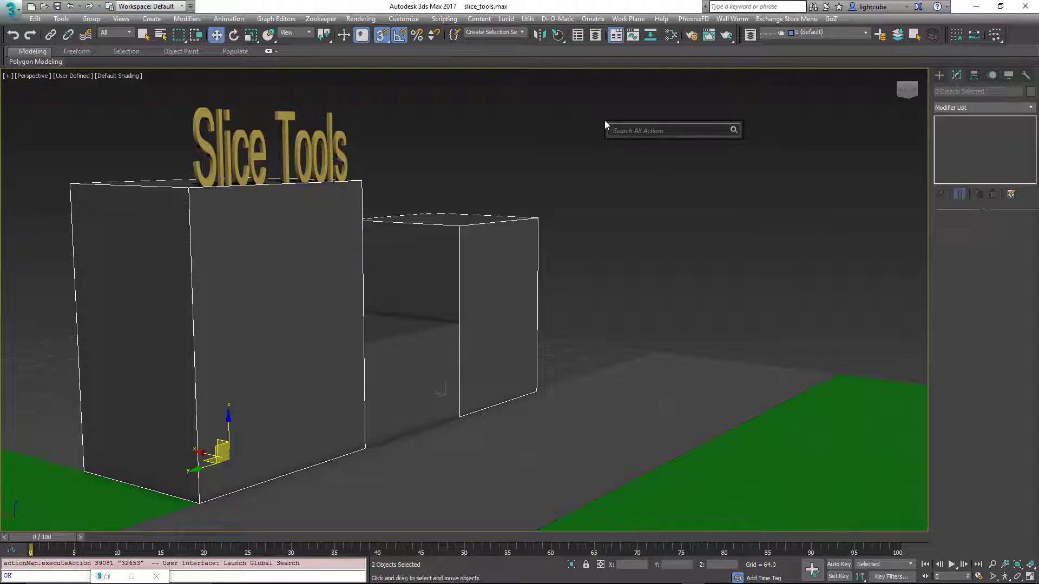
{"action": "type", "text": "slice"}
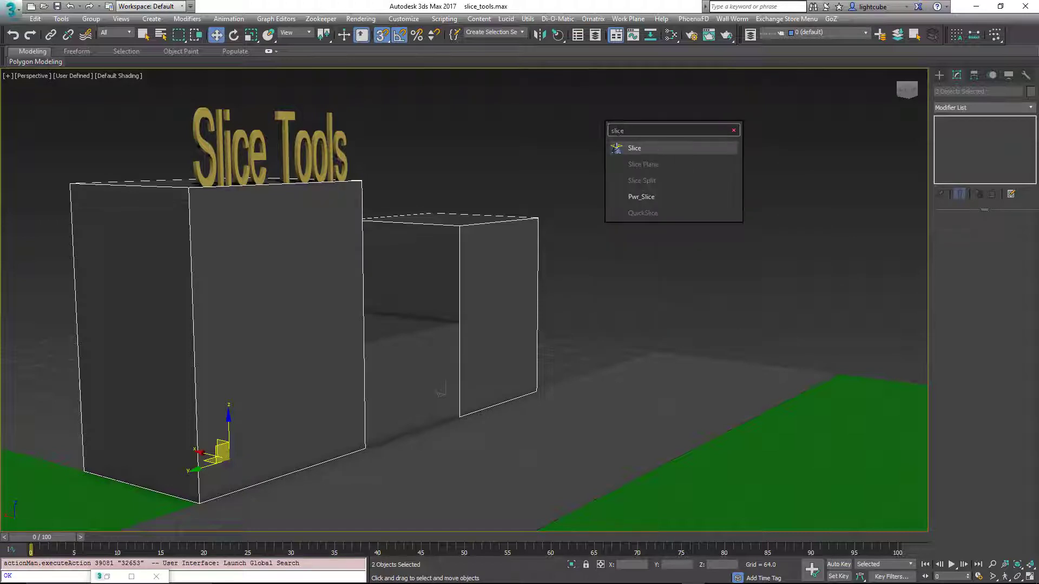
{"action": "left_click", "coordinate": [634, 147]}
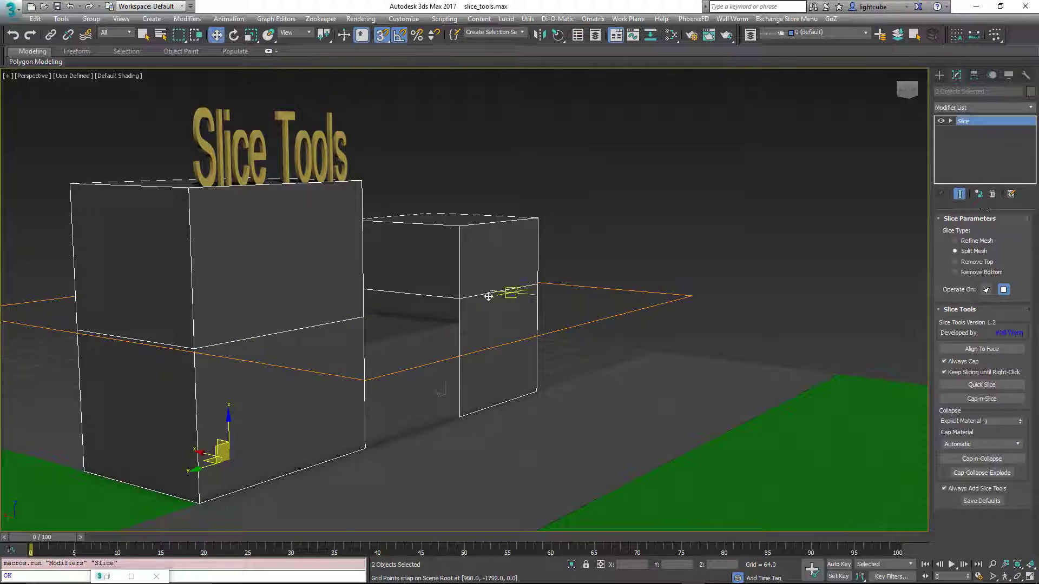
Align the slice plane to the box's side face, then to a level face again.
{"action": "middle_click_drag", "start_coordinate": [399, 322], "coordinate": [411, 303], "text": "alt"}
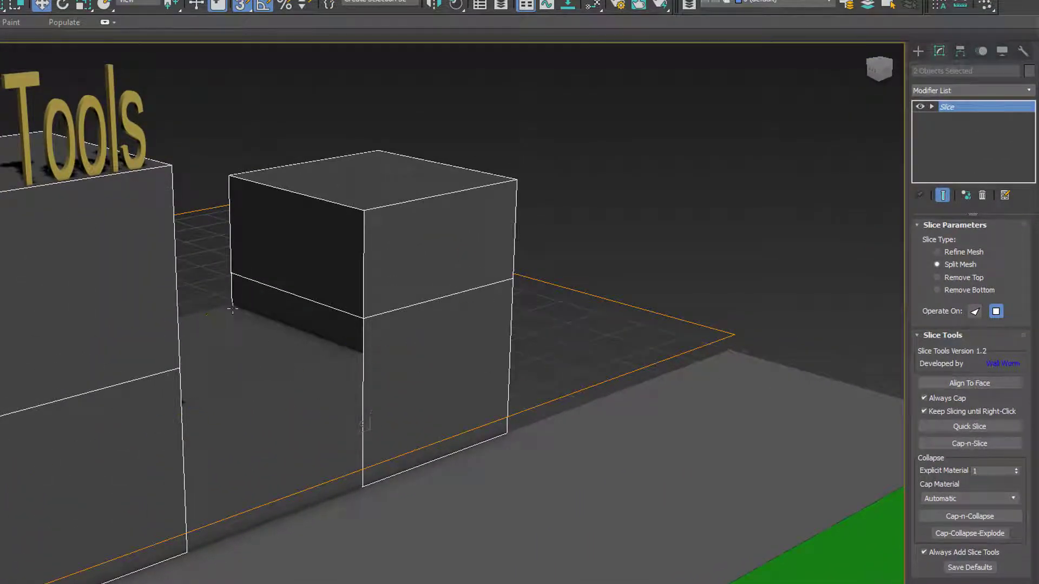
{"action": "left_click", "coordinate": [957, 383]}
{"action": "left_click", "coordinate": [244, 387]}
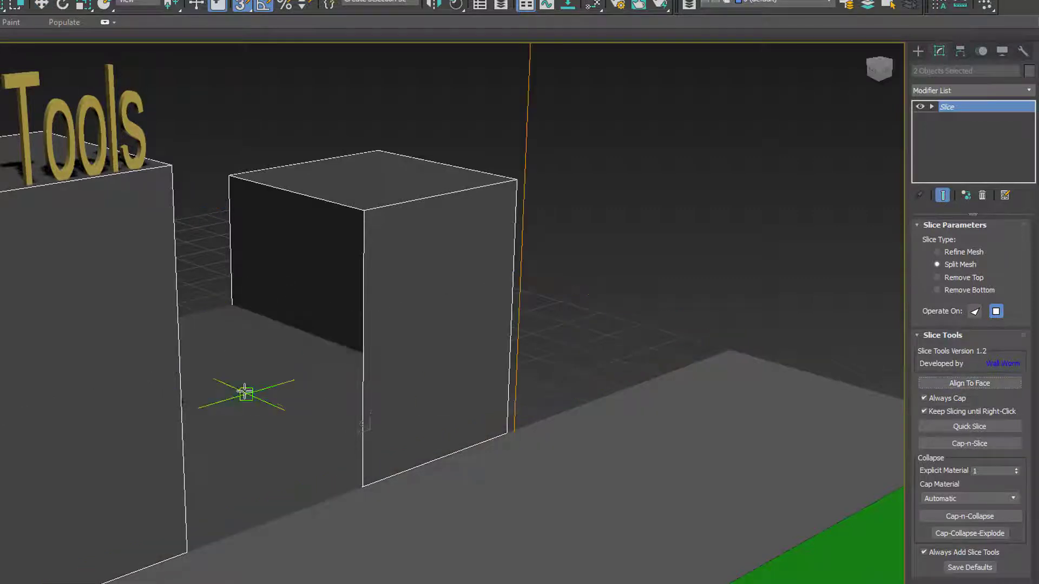
{"action": "left_click", "coordinate": [980, 384]}
{"action": "left_click", "coordinate": [274, 358]}
{"action": "middle_click_drag", "start_coordinate": [250, 373], "coordinate": [346, 352], "text": "alt"}
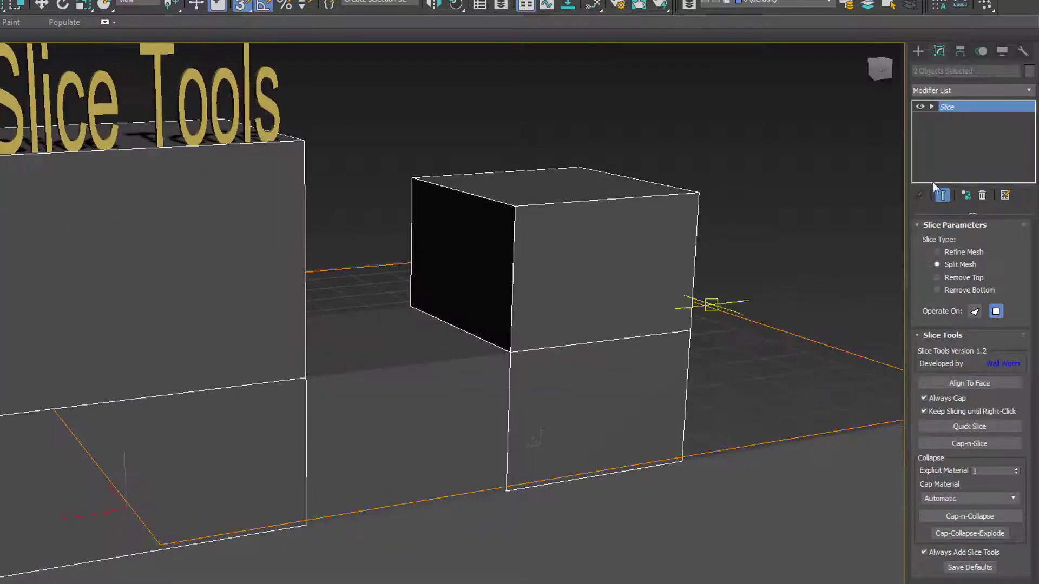
Realign the slice plane to the cube's top face, then to the face beside the cube.
{"action": "left_click", "coordinate": [932, 107]}
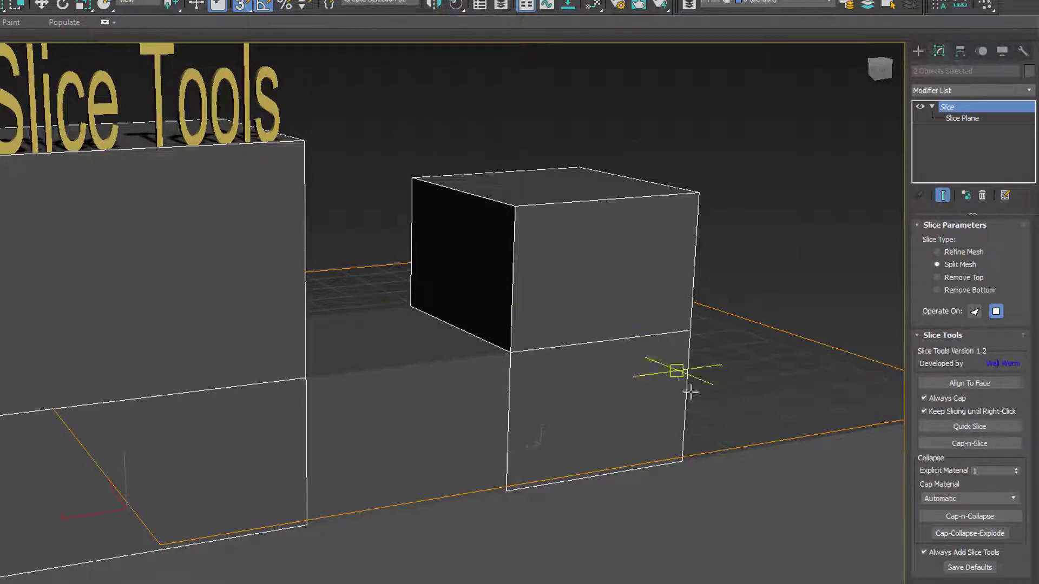
{"action": "left_click", "coordinate": [970, 383]}
{"action": "left_click", "coordinate": [541, 181]}
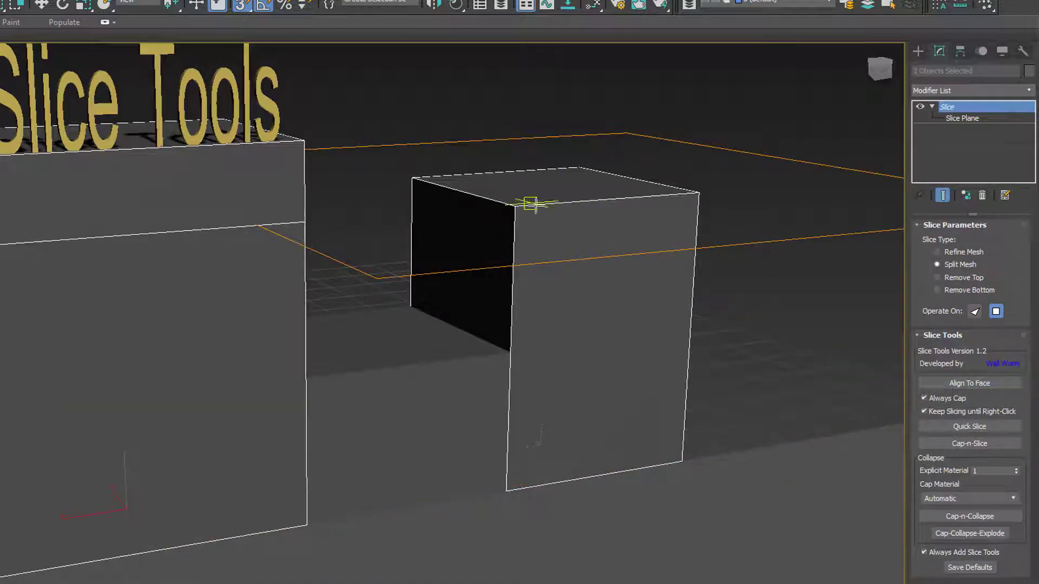
{"action": "left_click", "coordinate": [969, 382]}
{"action": "left_click", "coordinate": [434, 345]}
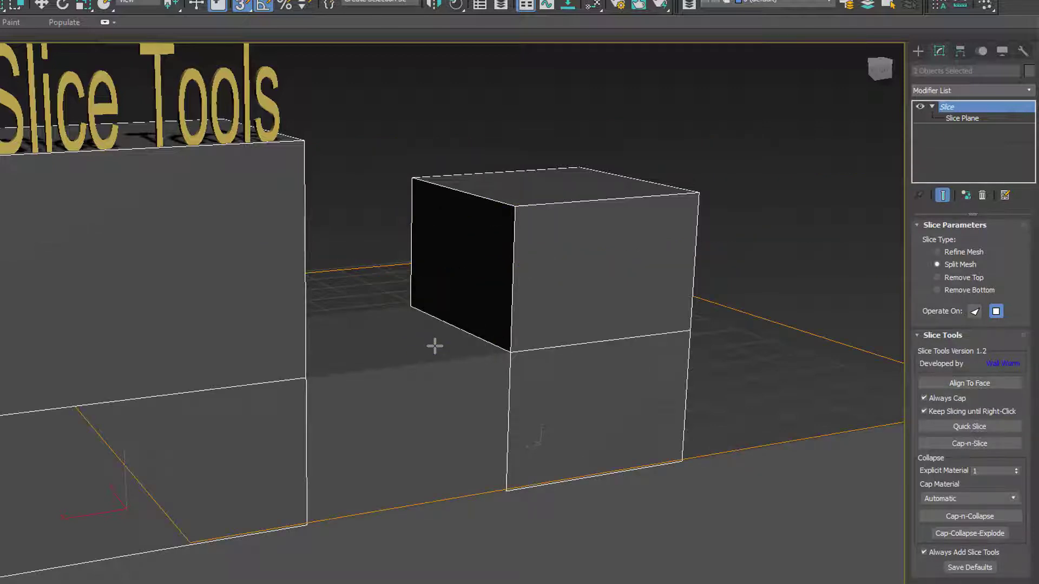
{"action": "middle_click_drag", "start_coordinate": [398, 343], "coordinate": [413, 344], "text": "alt"}
{"action": "left_click", "coordinate": [459, 352]}
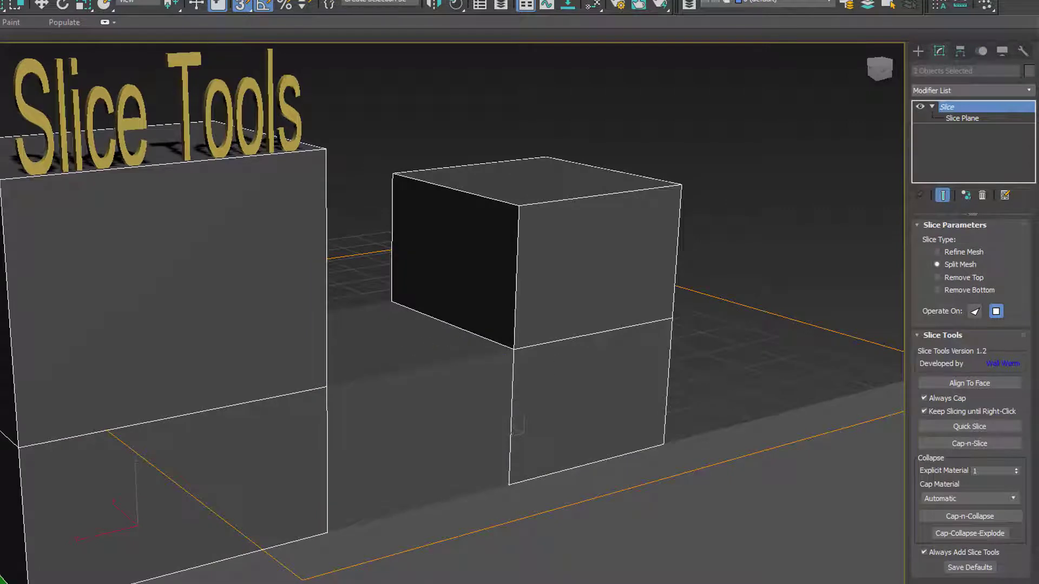
{"action": "scroll", "coordinate": [561, 446], "scroll_direction": "down", "scroll_amount": 5}
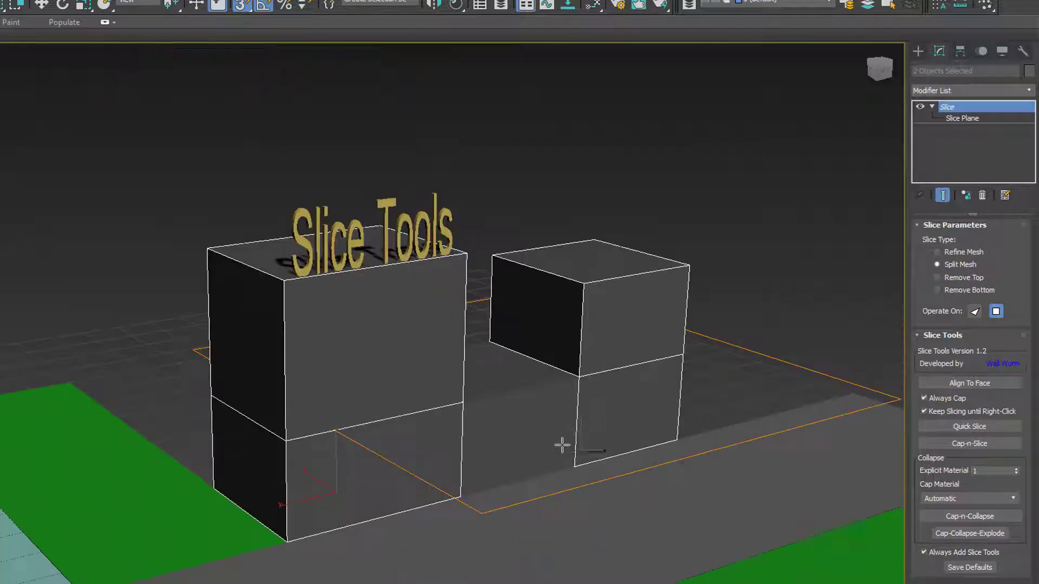
{"action": "mouse_move", "coordinate": [530, 443]}
{"action": "middle_mouse_down"}
{"action": "mouse_move", "coordinate": [551, 428]}
{"action": "mouse_move", "coordinate": [408, 448]}
{"action": "mouse_move", "coordinate": [428, 440]}
{"action": "middle_mouse_up"}
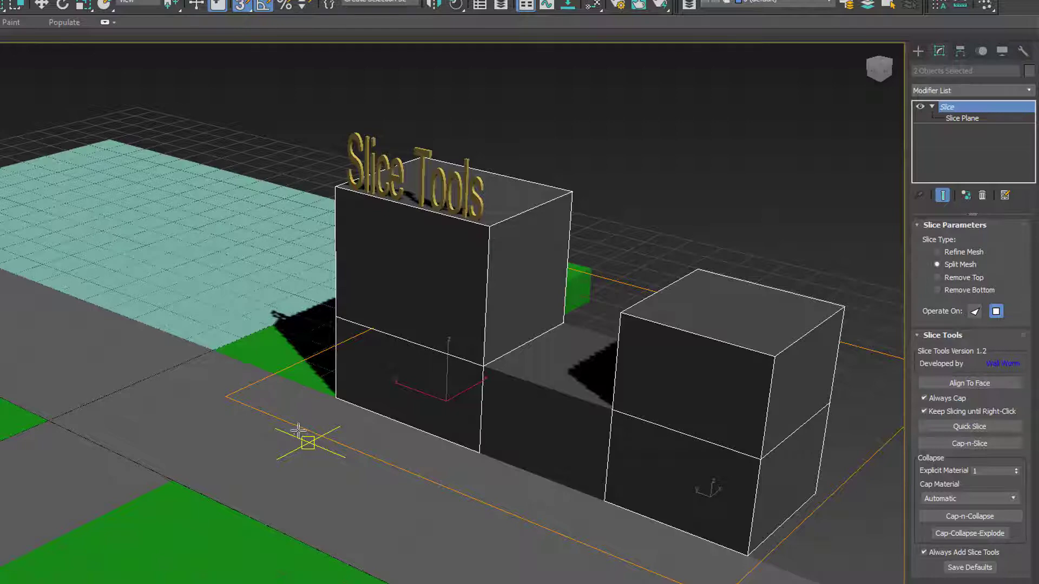
{"action": "middle_click_drag", "start_coordinate": [209, 324], "coordinate": [375, 424]}
{"action": "middle_click_drag", "start_coordinate": [225, 487], "coordinate": [254, 427]}
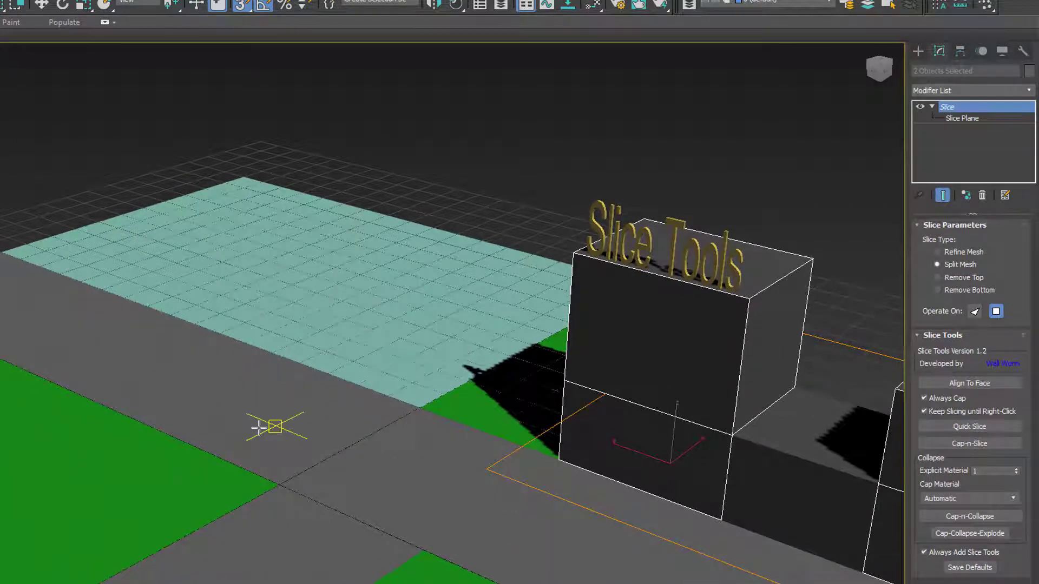
{"action": "middle_click_drag", "start_coordinate": [341, 382], "coordinate": [440, 378], "text": "alt"}
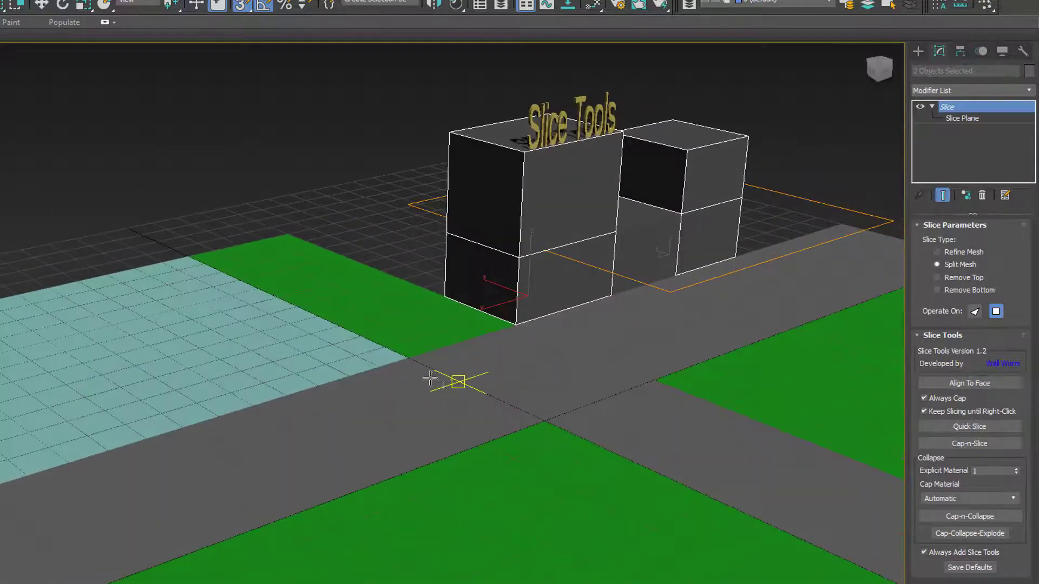
End the current slicing, select the cyan slab Box007 and add a Slice modifier via 'xslic'.
{"action": "right_click", "coordinate": [317, 346]}
{"action": "left_click", "coordinate": [302, 352]}
{"action": "middle_click_drag", "start_coordinate": [319, 379], "coordinate": [436, 380], "text": "alt"}
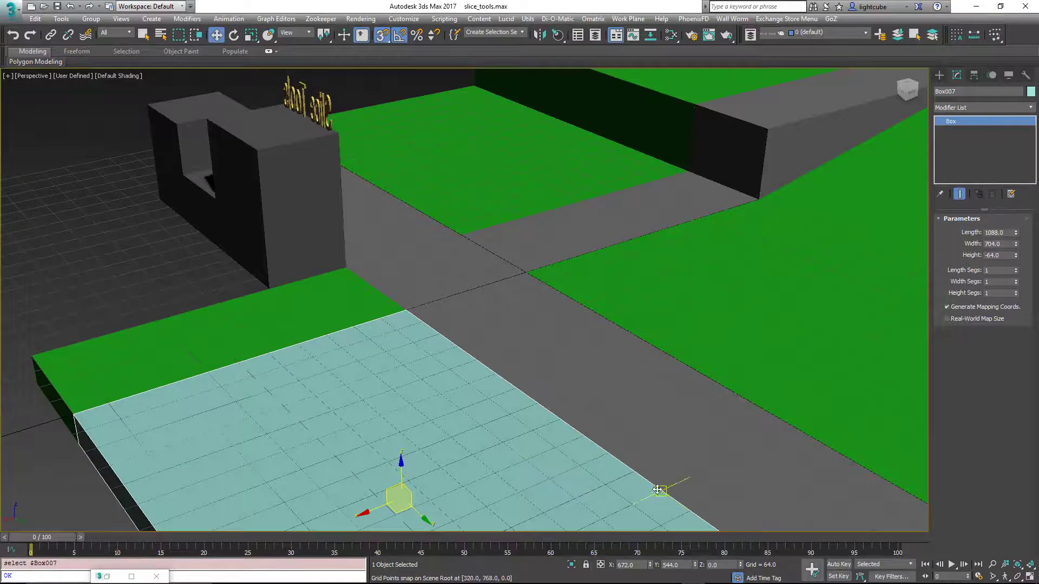
{"action": "middle_click_drag", "start_coordinate": [655, 487], "coordinate": [661, 355]}
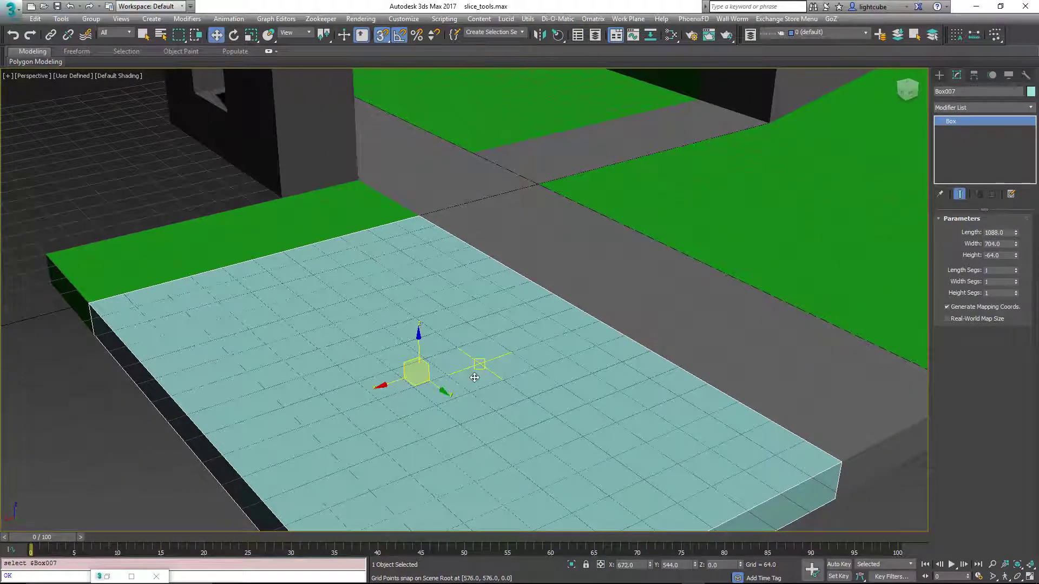
{"action": "type", "text": "x"}
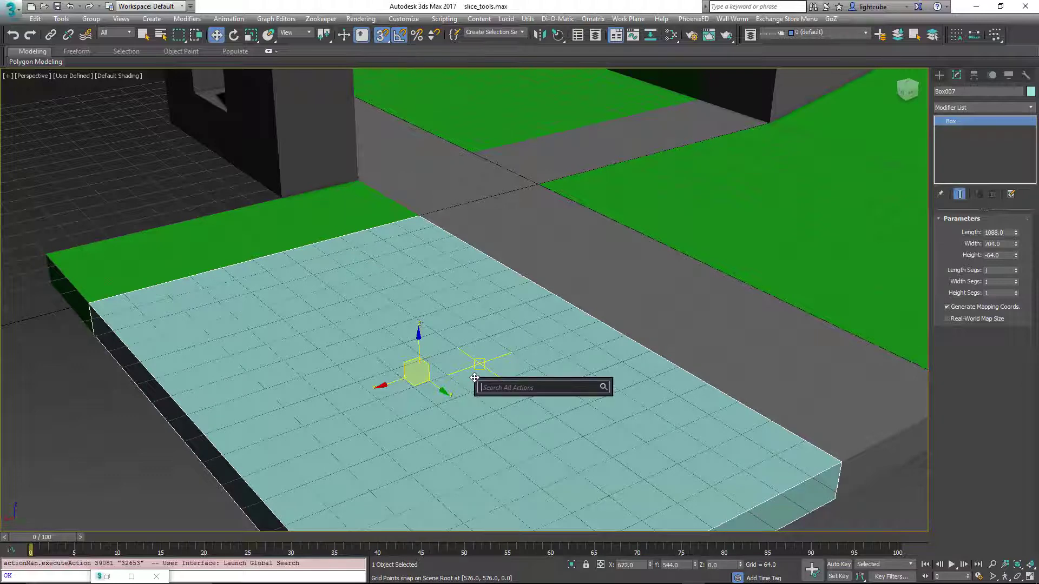
{"action": "type", "text": "slic"}
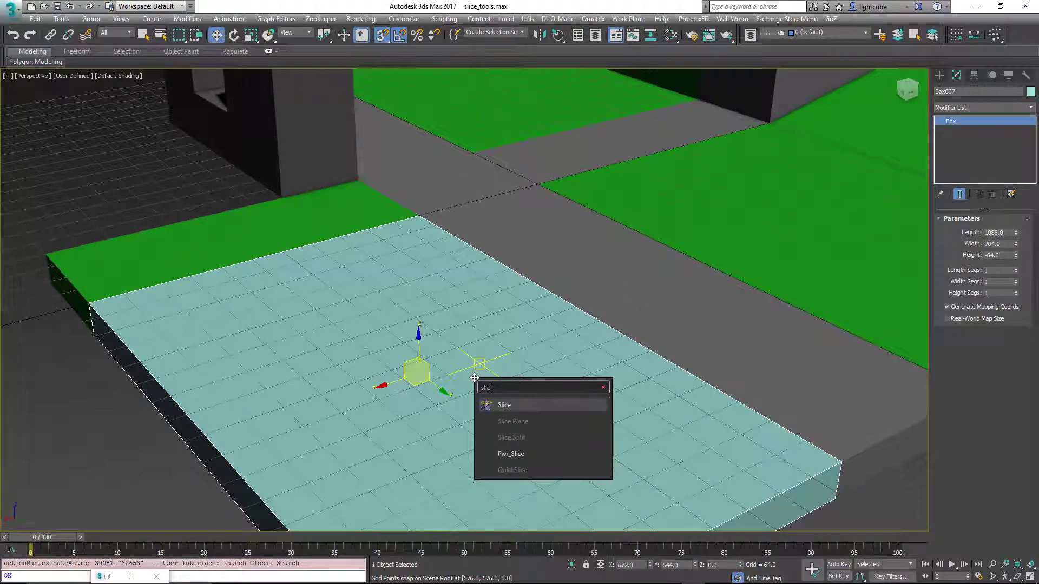
{"action": "key", "text": "Return"}
{"action": "middle_click_drag", "start_coordinate": [474, 377], "coordinate": [571, 378], "text": "alt"}
Show the four-viewport layout and zoom the Top view onto the cyan slab.
{"action": "left_click", "coordinate": [1030, 576]}
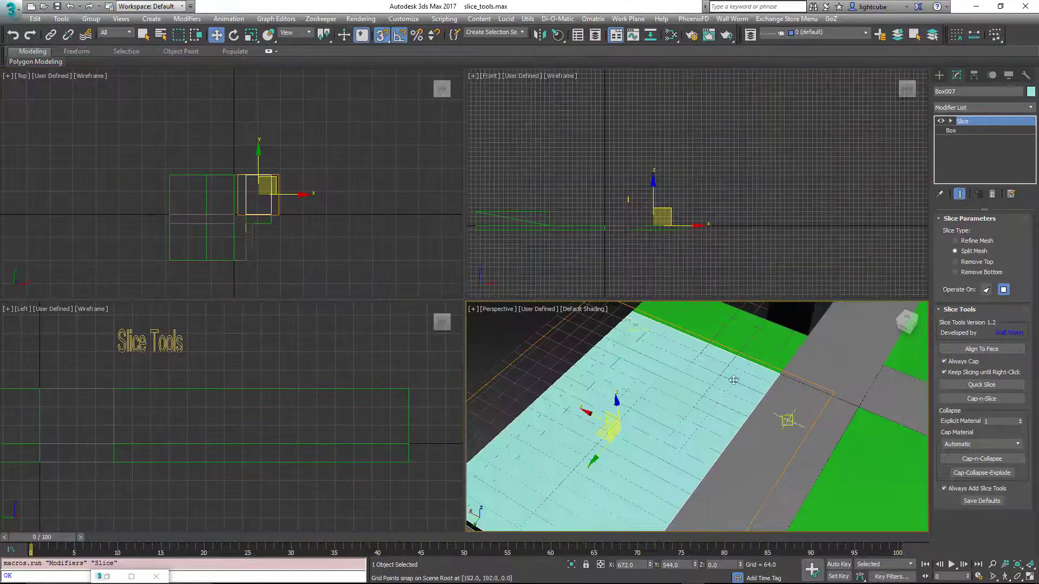
{"action": "scroll", "coordinate": [225, 153], "scroll_direction": "up", "scroll_amount": 4}
{"action": "middle_click_drag", "start_coordinate": [304, 151], "coordinate": [325, 192]}
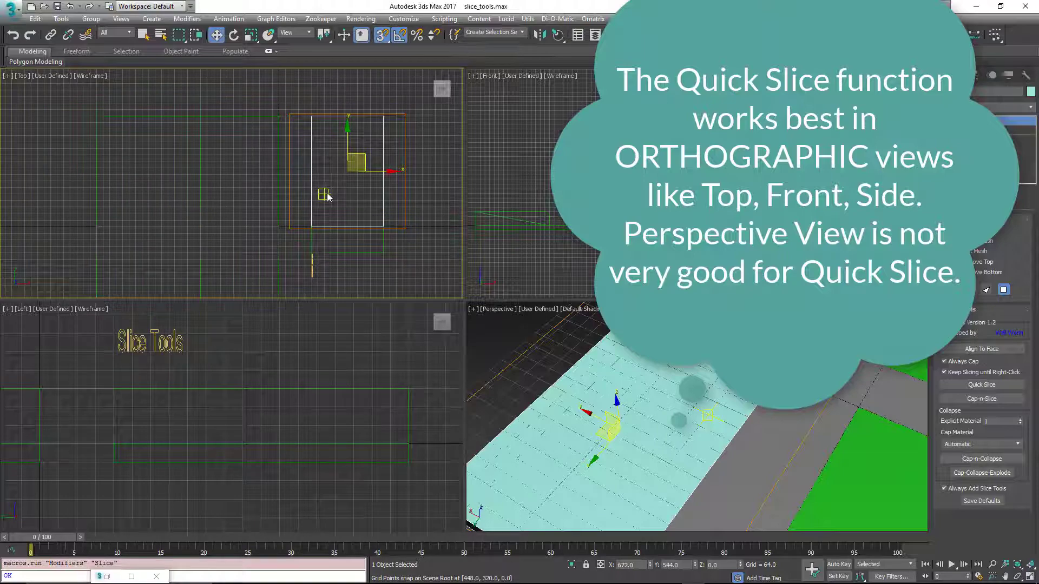
{"action": "scroll", "coordinate": [353, 207], "scroll_direction": "up", "scroll_amount": 1}
{"action": "middle_click_drag", "start_coordinate": [353, 207], "coordinate": [360, 197]}
{"action": "scroll", "coordinate": [371, 202], "scroll_direction": "up", "scroll_amount": 1}
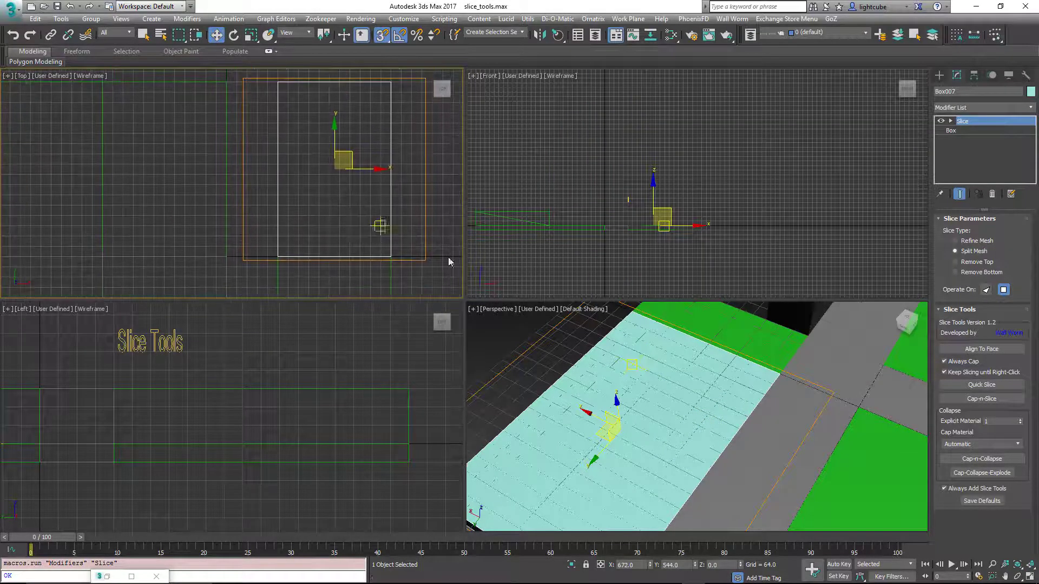
Maximize the Top view centred on the slab and set the grid spacing to 32.
{"action": "left_click", "coordinate": [1029, 576]}
{"action": "middle_click_drag", "start_coordinate": [680, 364], "coordinate": [575, 364]}
{"action": "key", "text": "bracketleft"}
{"action": "key", "text": "bracketleft"}
{"action": "middle_click_drag", "start_coordinate": [529, 248], "coordinate": [415, 454]}
{"action": "key", "text": "bracketright"}
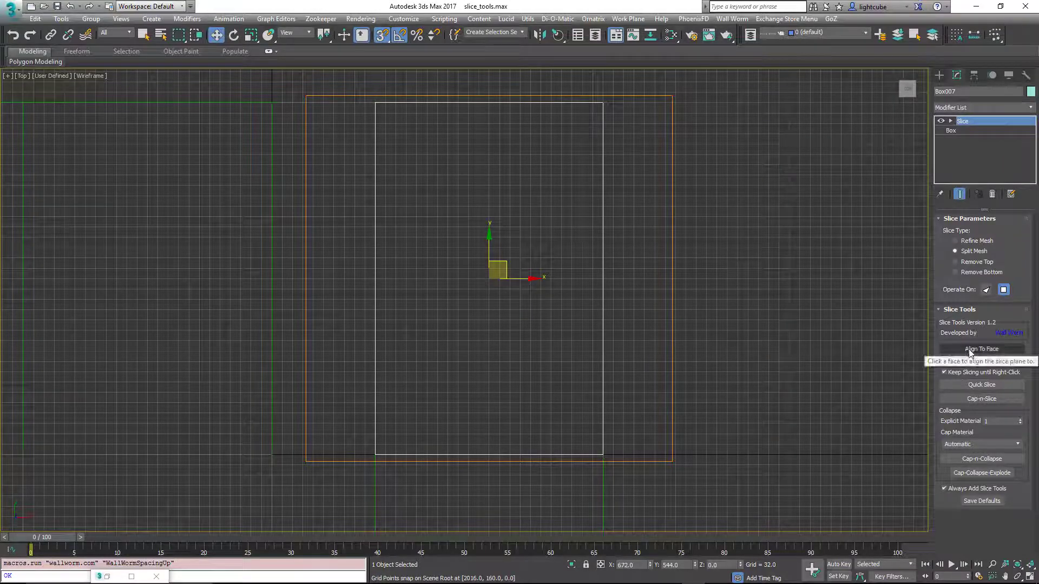
Quick Slice two horizontal cuts across the slab's bottom and top ends.
{"action": "left_click", "coordinate": [981, 385]}
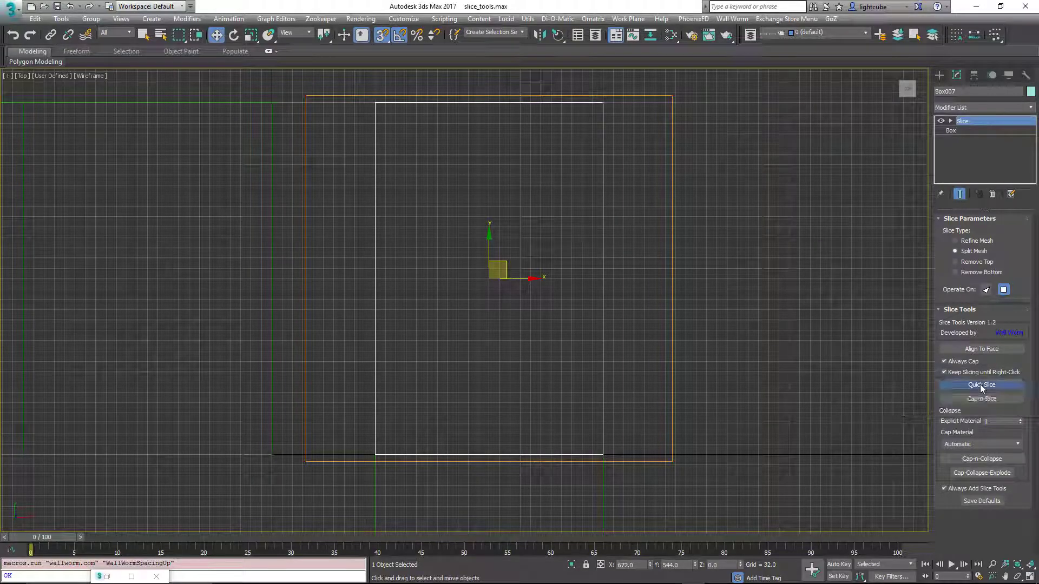
{"action": "left_click", "coordinate": [364, 433]}
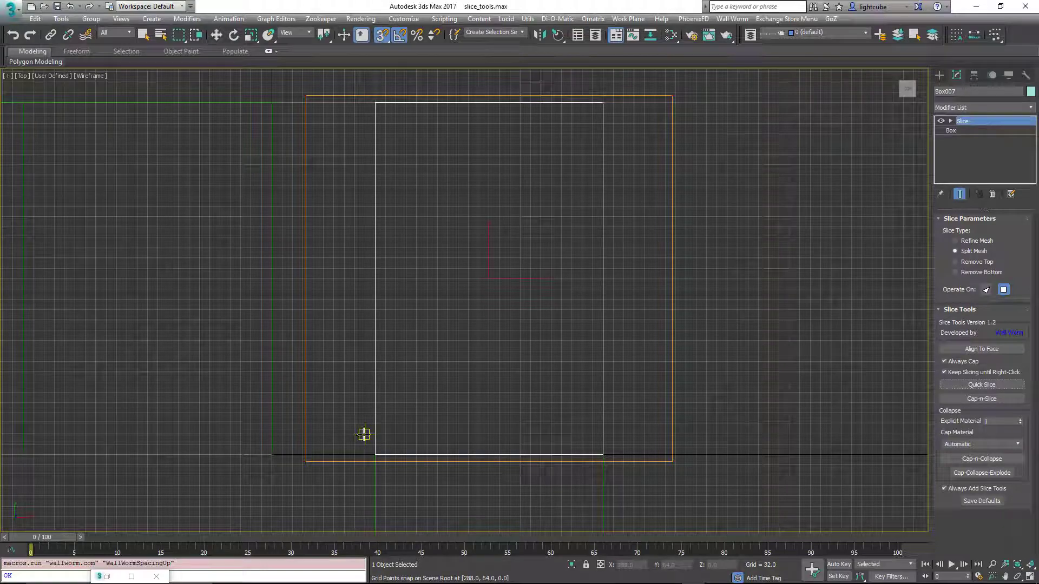
{"action": "left_click", "coordinate": [613, 433]}
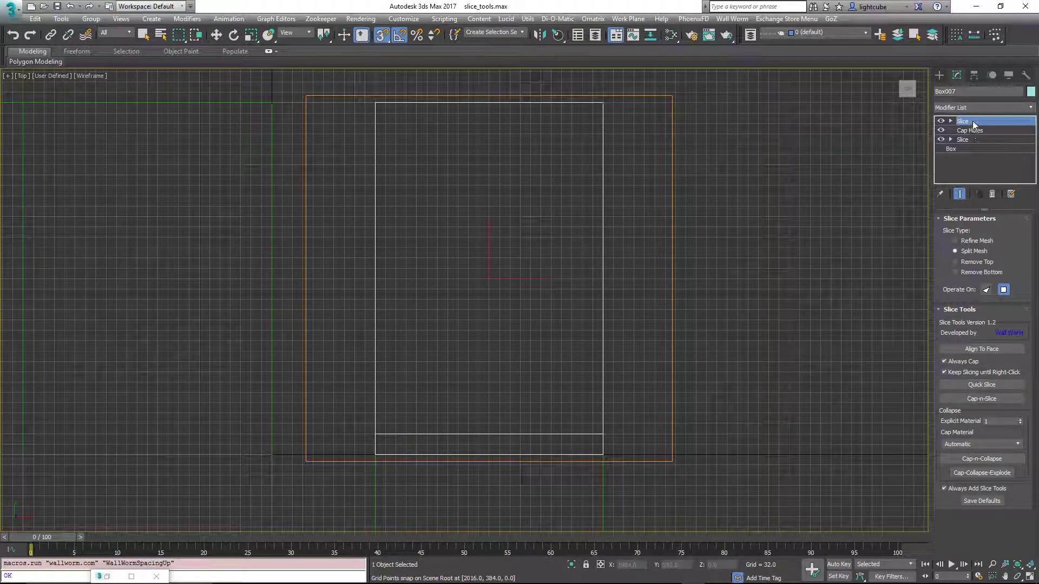
{"action": "middle_click_drag", "start_coordinate": [385, 138], "coordinate": [392, 216]}
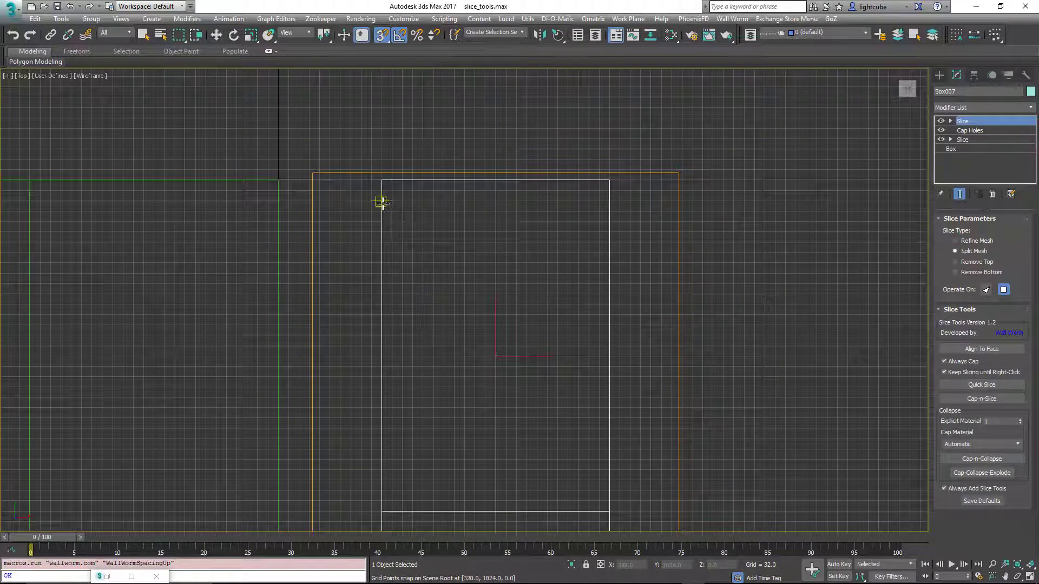
{"action": "left_click", "coordinate": [381, 201]}
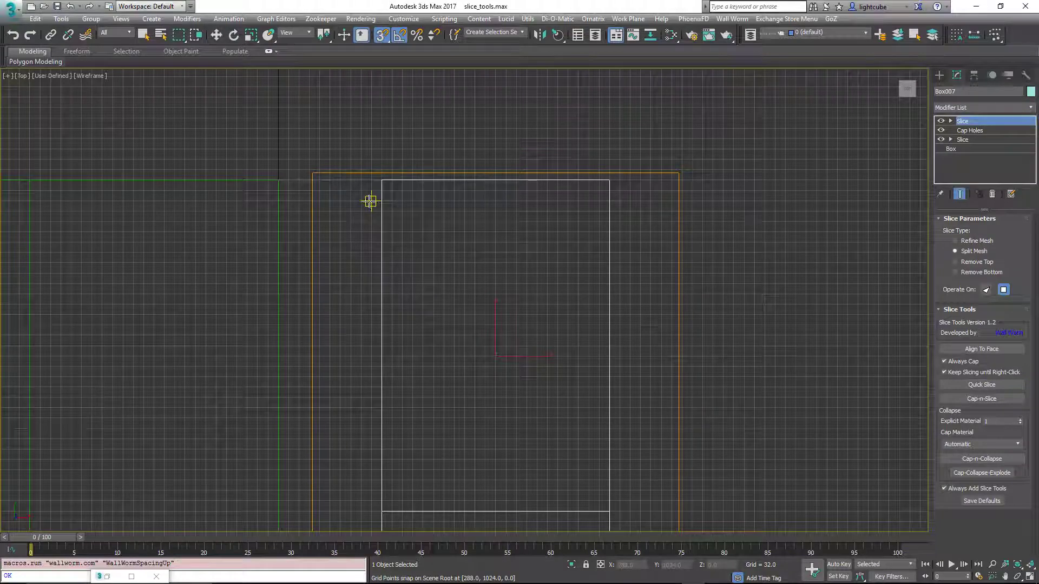
{"action": "left_click", "coordinate": [629, 201]}
{"action": "right_click", "coordinate": [629, 202]}
{"action": "scroll", "coordinate": [558, 260], "scroll_direction": "down", "scroll_amount": 4}
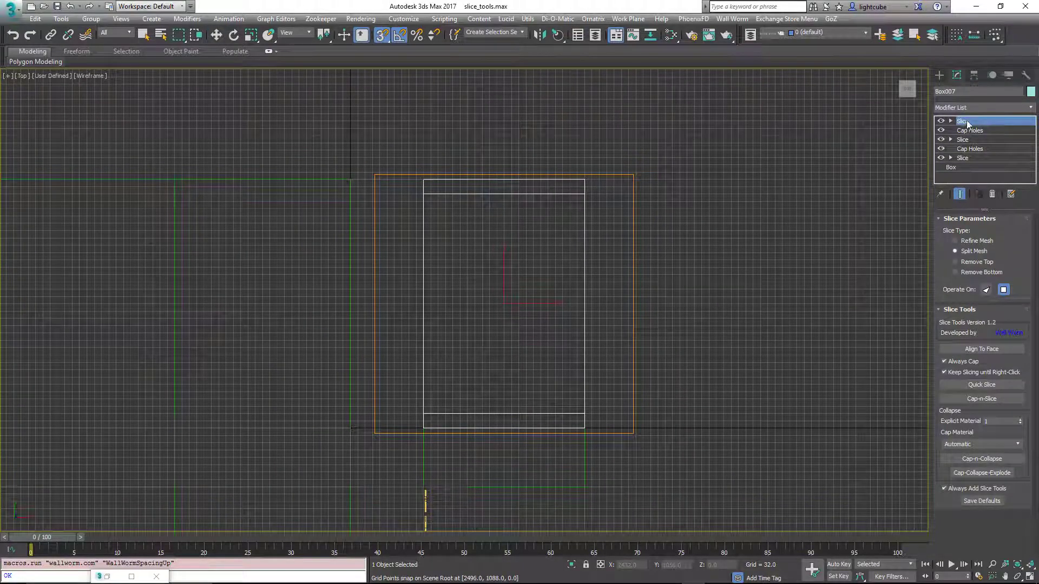
Add two vertical cuts near the slab's left and right sides.
{"action": "left_click", "coordinate": [437, 173]}
{"action": "left_click", "coordinate": [438, 457]}
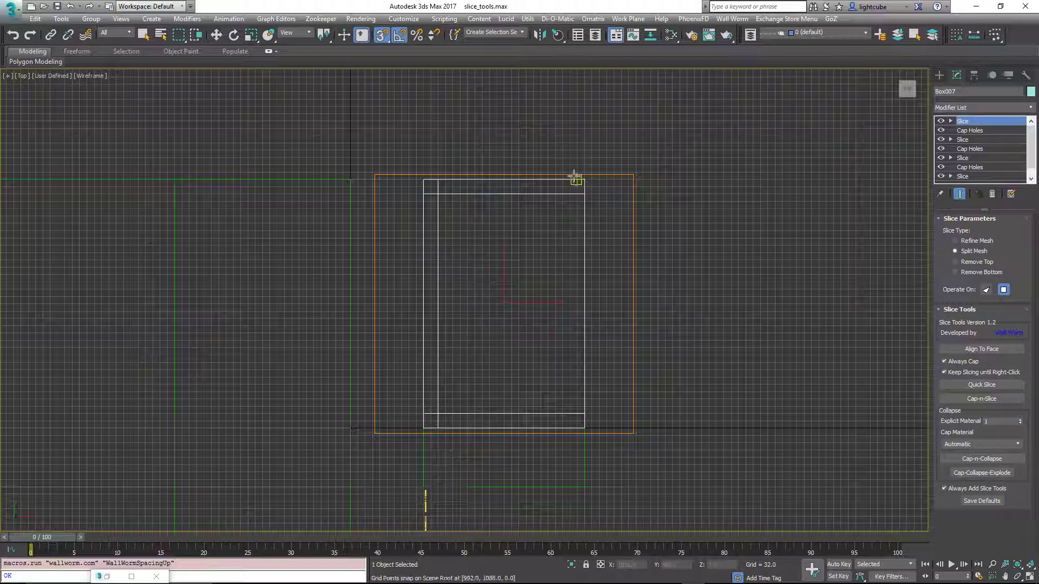
{"action": "left_click", "coordinate": [568, 436]}
{"action": "left_click", "coordinate": [569, 452]}
{"action": "right_click", "coordinate": [598, 370]}
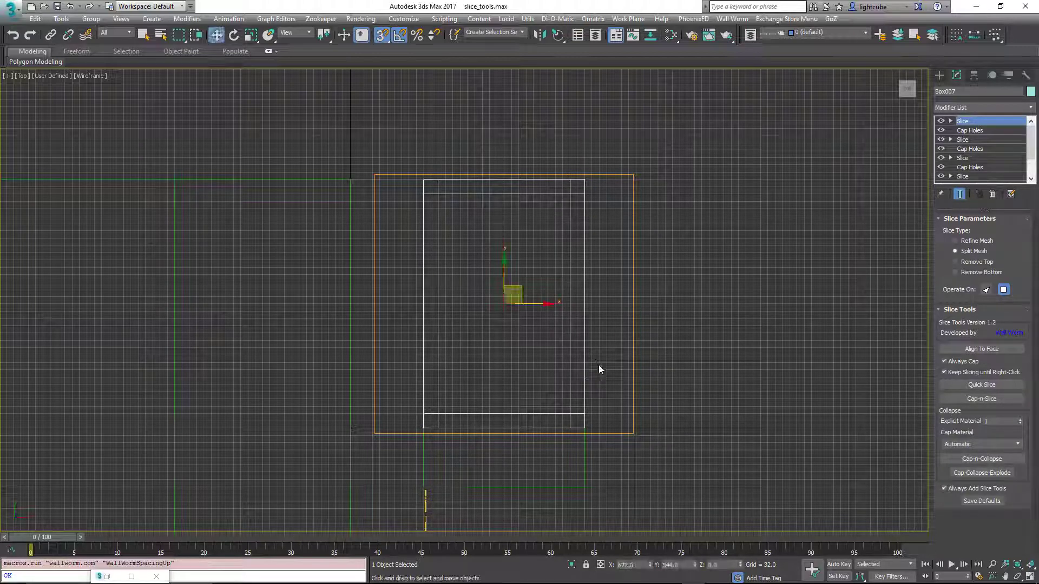
Clear the selection and reselect the sliced box.
{"action": "right_click", "coordinate": [977, 125]}
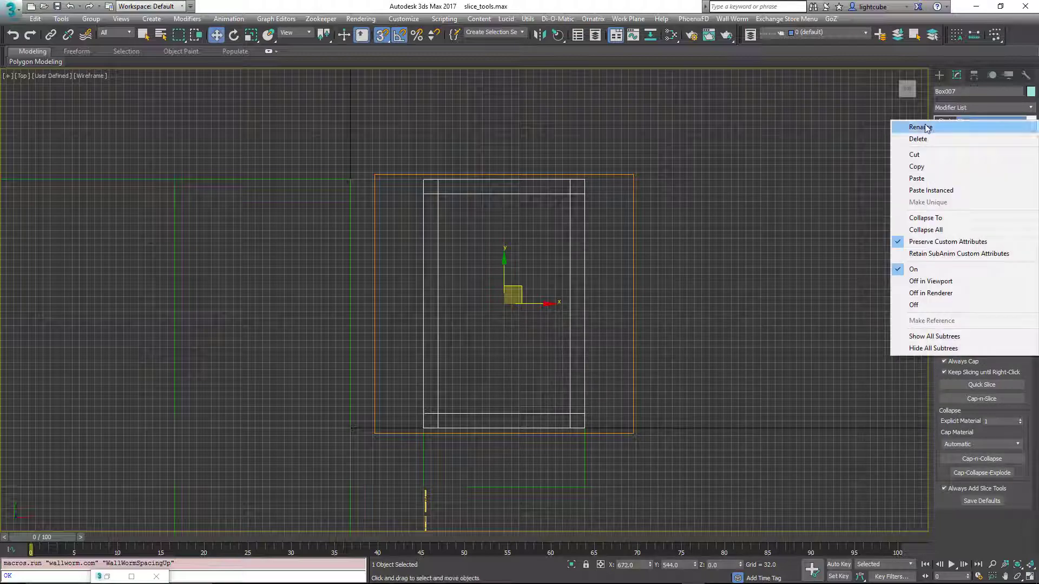
{"action": "left_click", "coordinate": [545, 280]}
{"action": "left_click", "coordinate": [546, 279]}
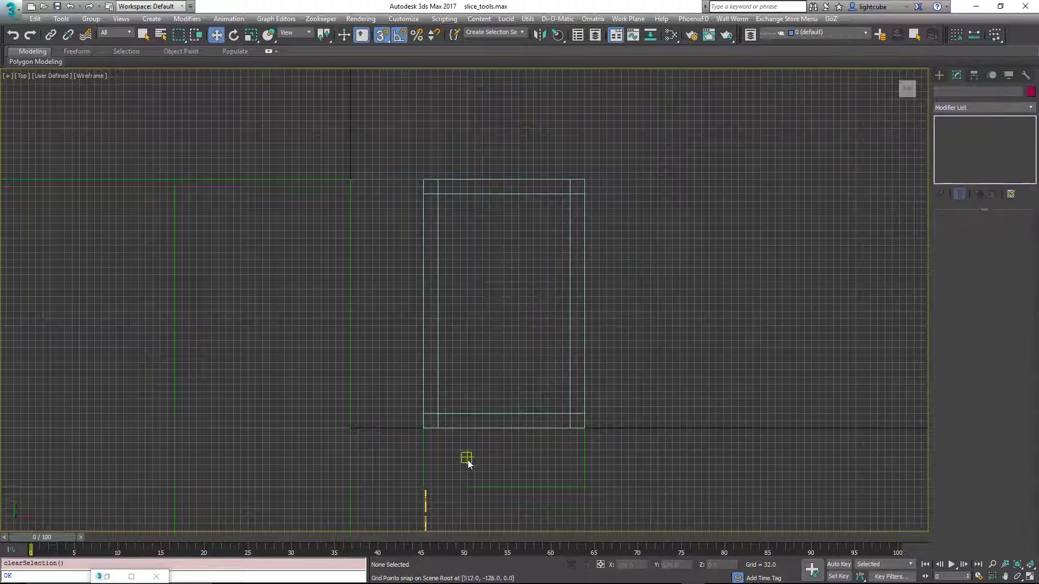
{"action": "left_click", "coordinate": [569, 225]}
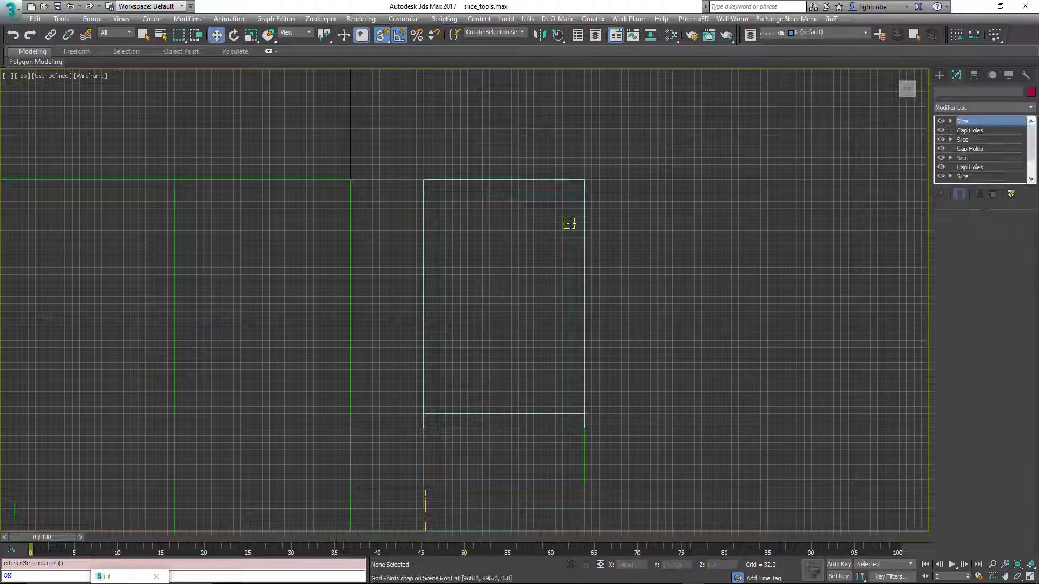
Maximize the Perspective viewport and orbit to a low angle framing the sliced slab Box007.
{"action": "left_click", "coordinate": [1029, 577]}
{"action": "middle_click_drag", "start_coordinate": [727, 441], "coordinate": [770, 405]}
{"action": "left_click", "coordinate": [1030, 576]}
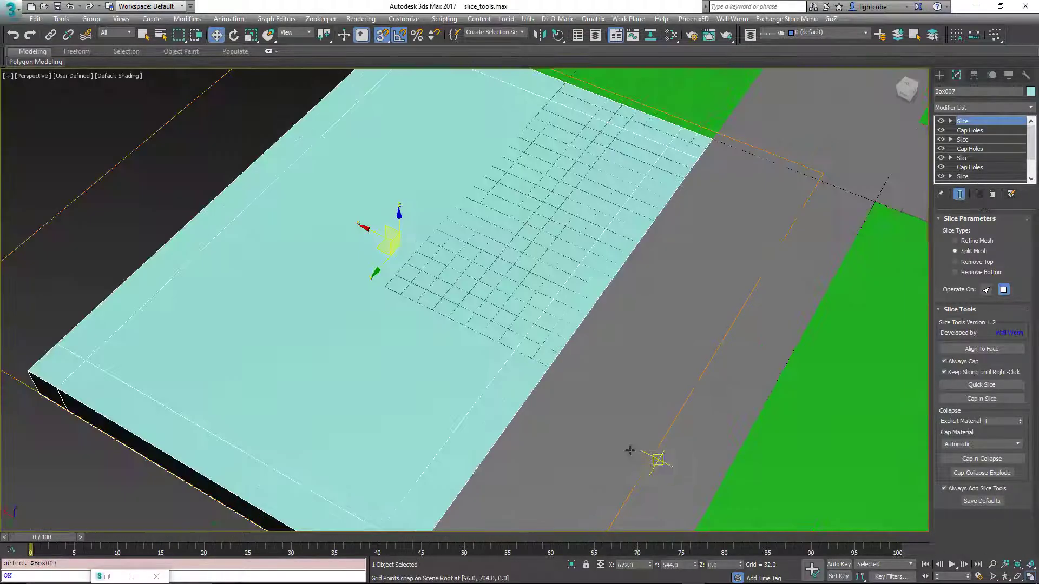
{"action": "middle_click_drag", "start_coordinate": [638, 449], "coordinate": [361, 369], "text": "alt"}
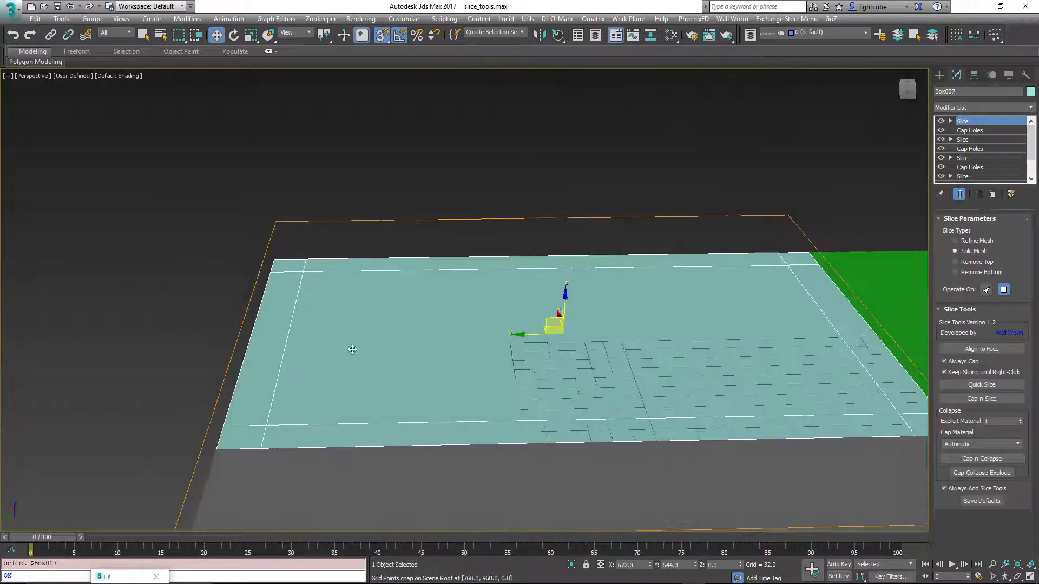
{"action": "middle_click_drag", "start_coordinate": [472, 336], "coordinate": [455, 362]}
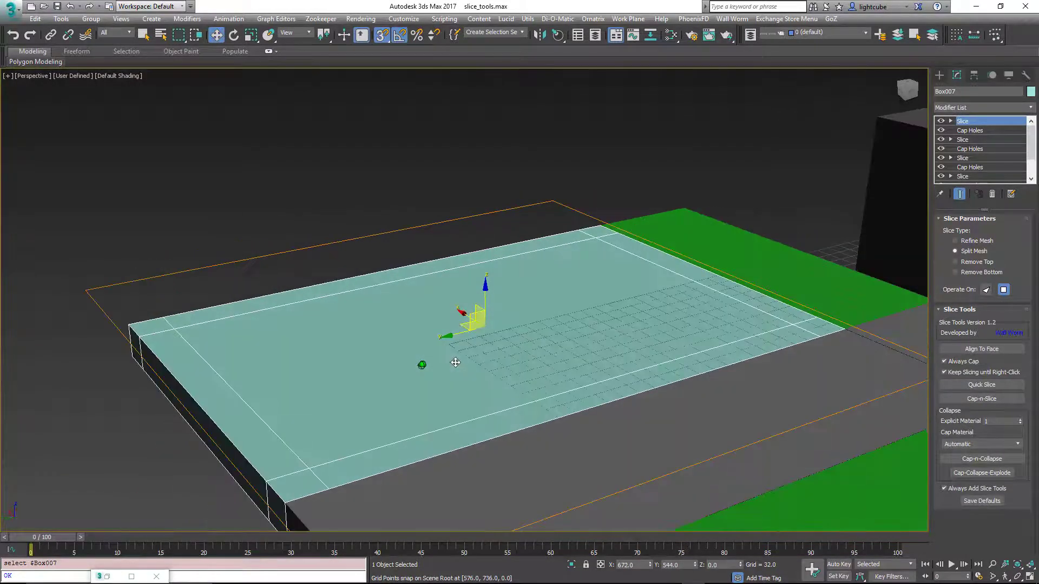
{"action": "left_click", "coordinate": [1031, 111]}
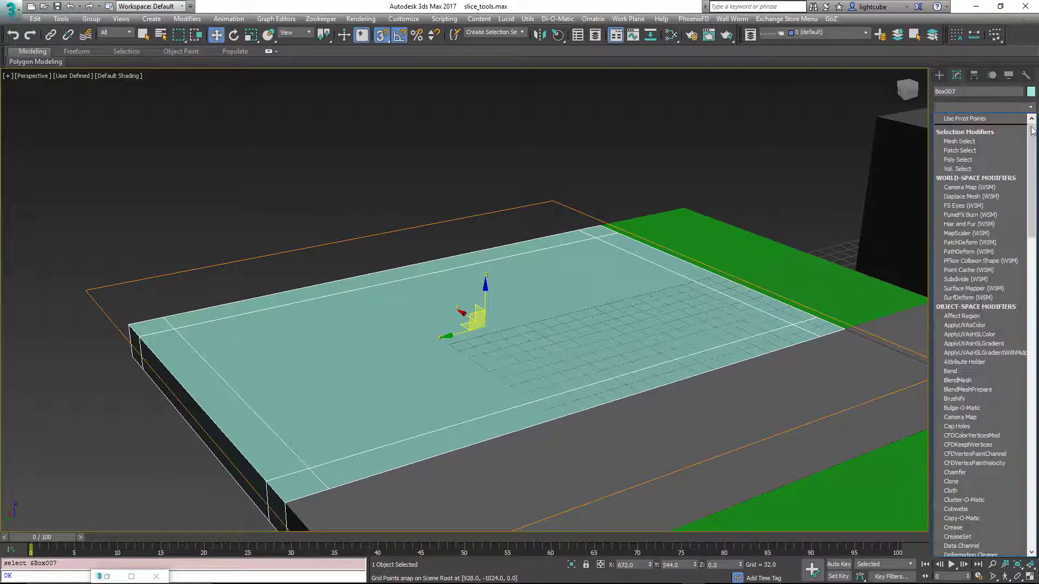
{"action": "left_click_drag", "start_coordinate": [1031, 139], "coordinate": [1031, 233]}
{"action": "left_click", "coordinate": [975, 313]}
{"action": "left_click", "coordinate": [1007, 304]}
{"action": "left_click", "coordinate": [200, 342]}
{"action": "middle_click_drag", "start_coordinate": [257, 347], "coordinate": [337, 349], "text": "alt"}
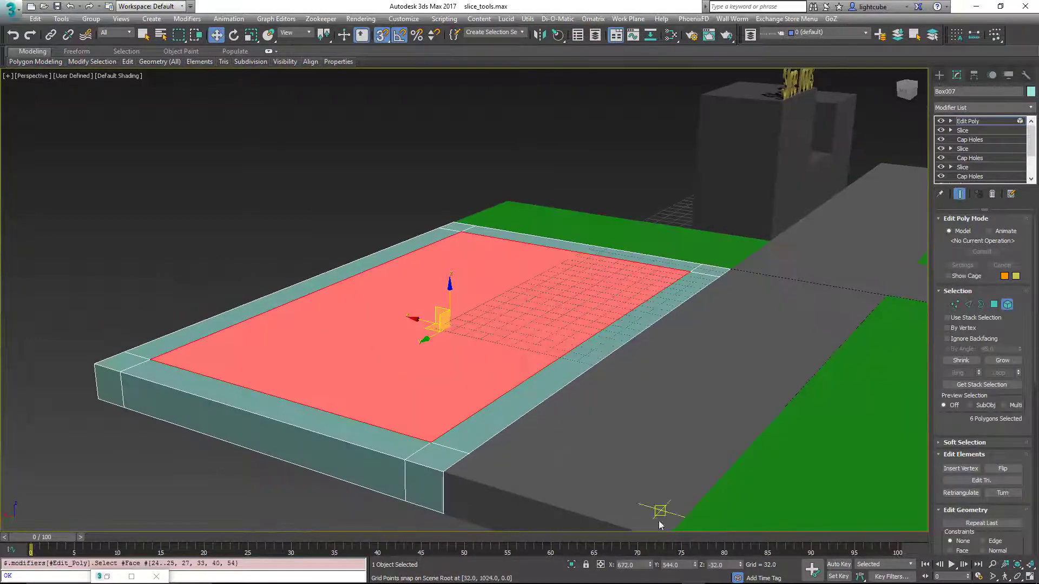
{"action": "left_click_drag", "start_coordinate": [739, 566], "coordinate": [739, 476]}
{"action": "middle_click_drag", "start_coordinate": [626, 429], "coordinate": [467, 385], "text": "alt"}
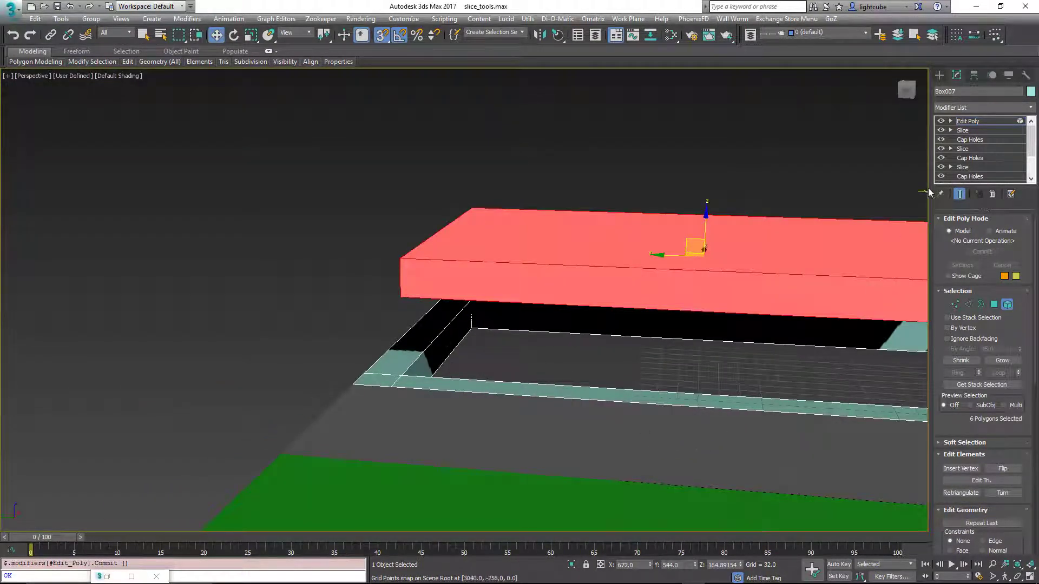
{"action": "right_click", "coordinate": [965, 131]}
{"action": "left_click", "coordinate": [946, 136]}
{"action": "middle_click_drag", "start_coordinate": [519, 330], "coordinate": [486, 373], "text": "alt"}
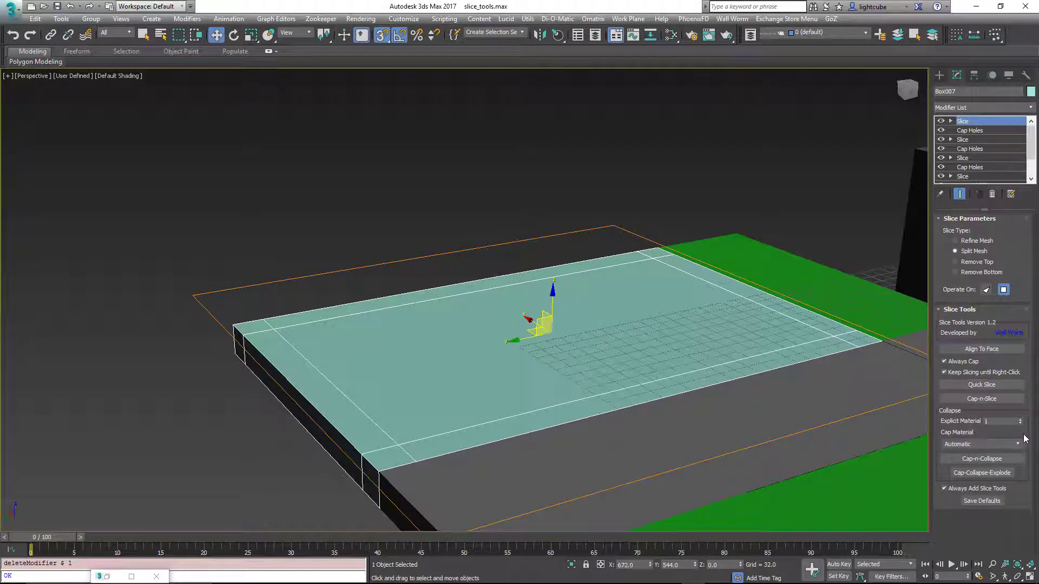
{"action": "left_click", "coordinate": [982, 457]}
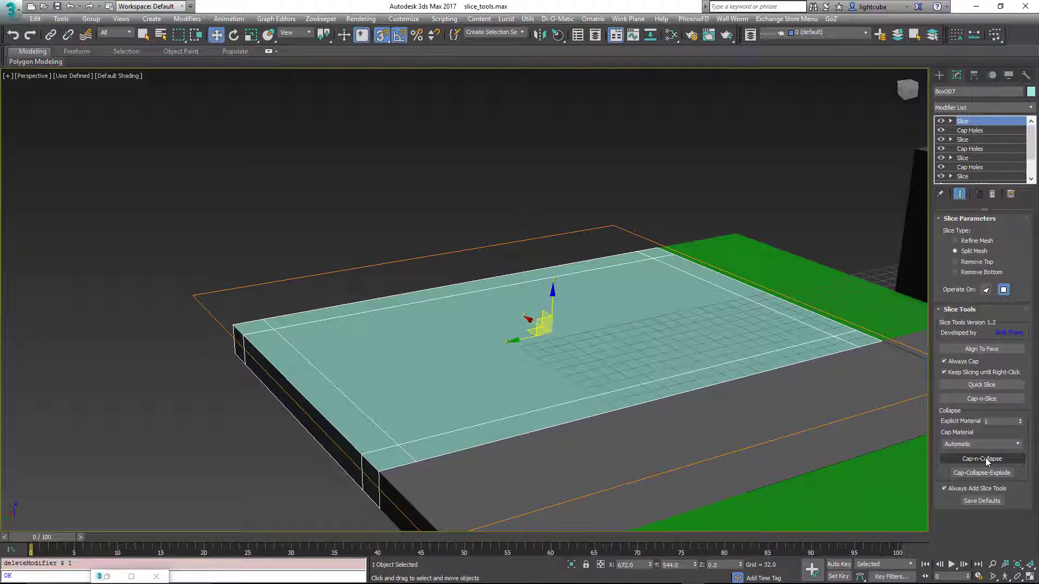
{"action": "left_click", "coordinate": [985, 458]}
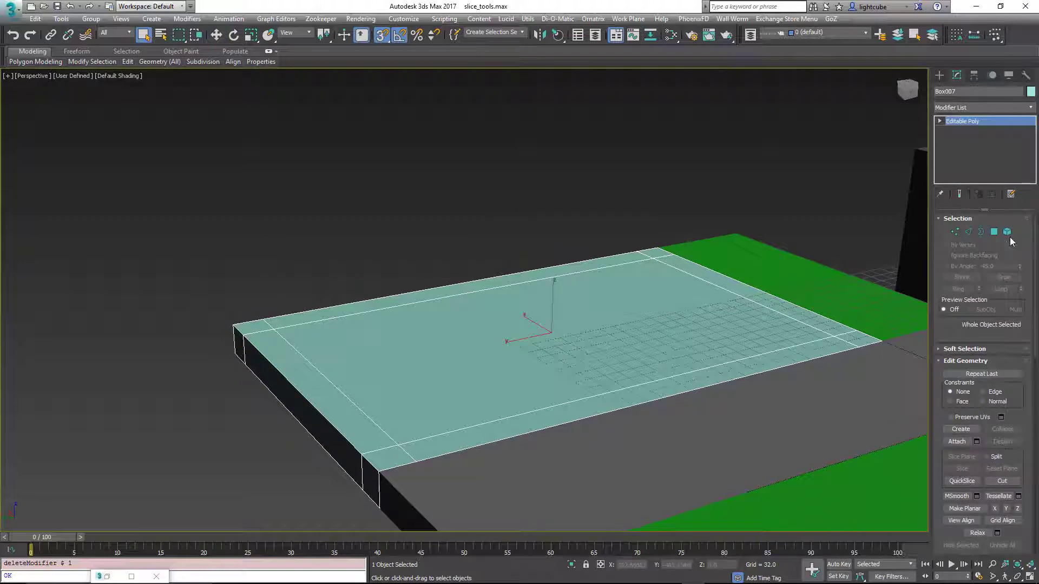
{"action": "left_click", "coordinate": [1007, 232]}
{"action": "left_click", "coordinate": [366, 384]}
{"action": "scroll", "coordinate": [363, 431], "scroll_direction": "up", "scroll_amount": 3}
{"action": "scroll", "coordinate": [363, 430], "scroll_direction": "down", "scroll_amount": 3}
{"action": "left_click", "coordinate": [429, 390]}
{"action": "right_click", "coordinate": [474, 344]}
{"action": "left_click", "coordinate": [527, 348]}
{"action": "left_click_drag", "start_coordinate": [741, 566], "coordinate": [741, 519]}
{"action": "key", "text": "ctrl+z"}
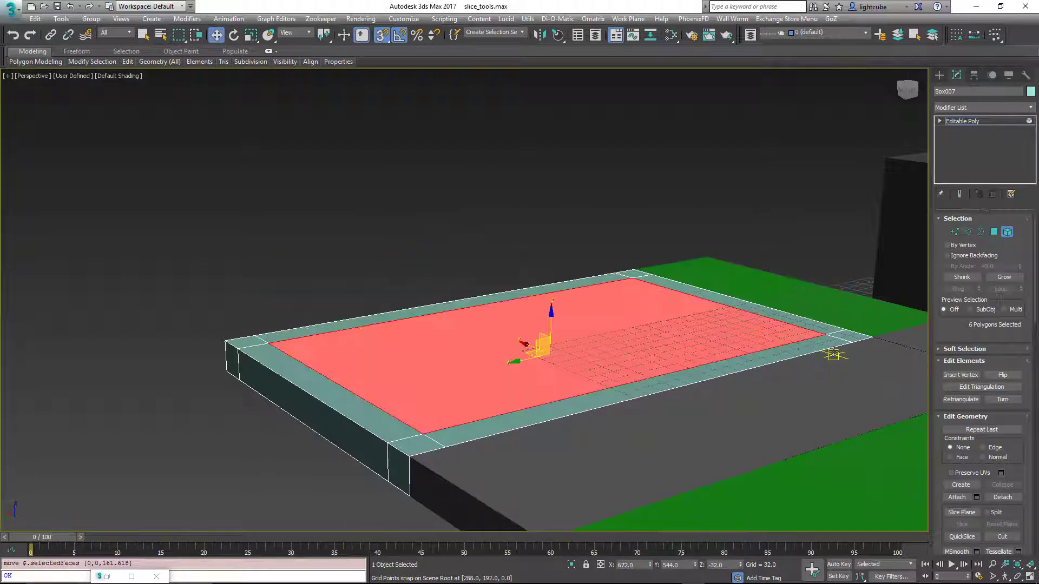
{"action": "key", "text": "shift+s"}
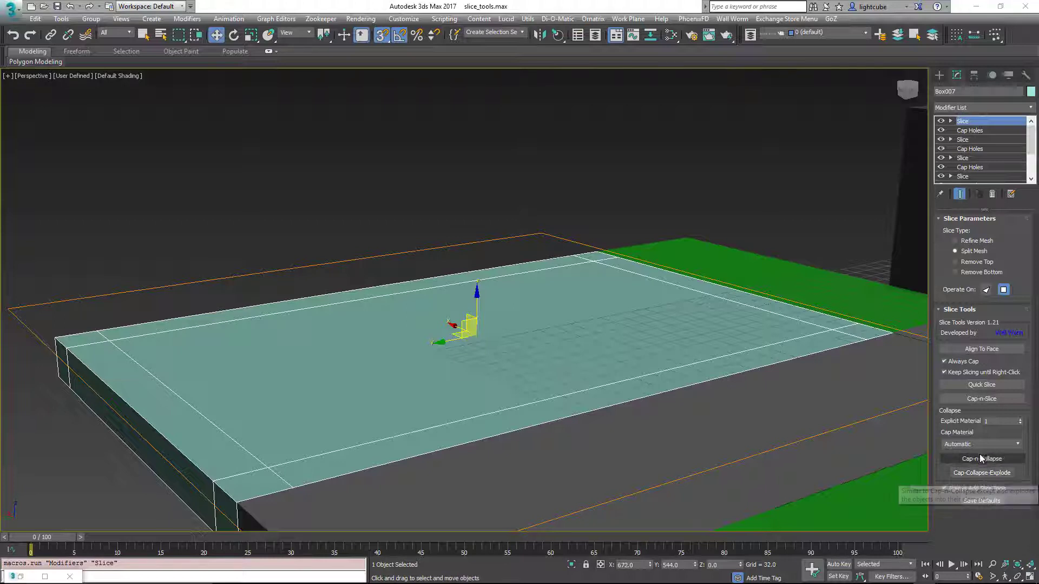
Cap-Collapse-Explode the slab into nine objects and select the central top panel Box019.
{"action": "left_click", "coordinate": [984, 473]}
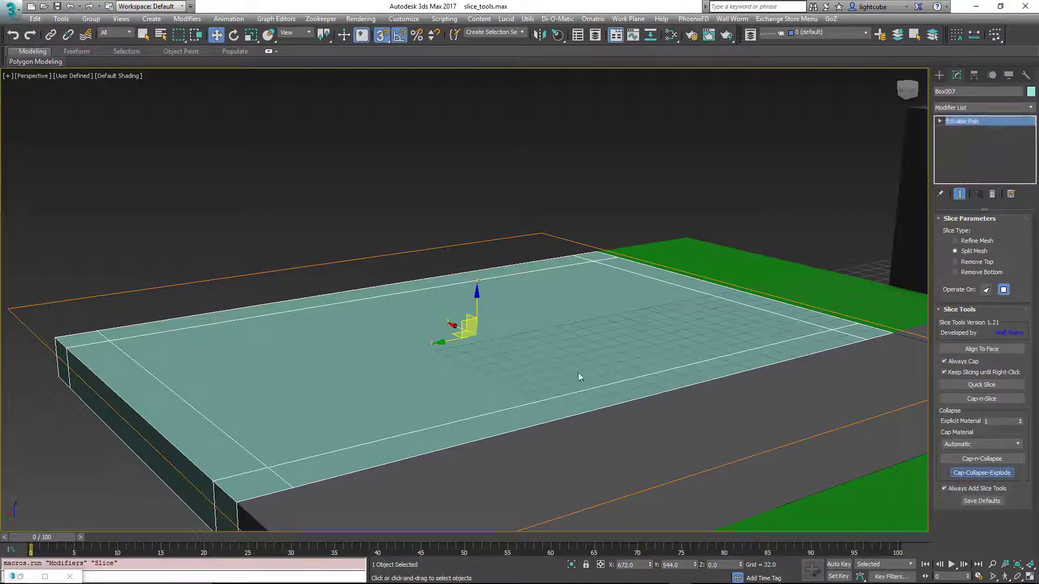
{"action": "left_click", "coordinate": [320, 361]}
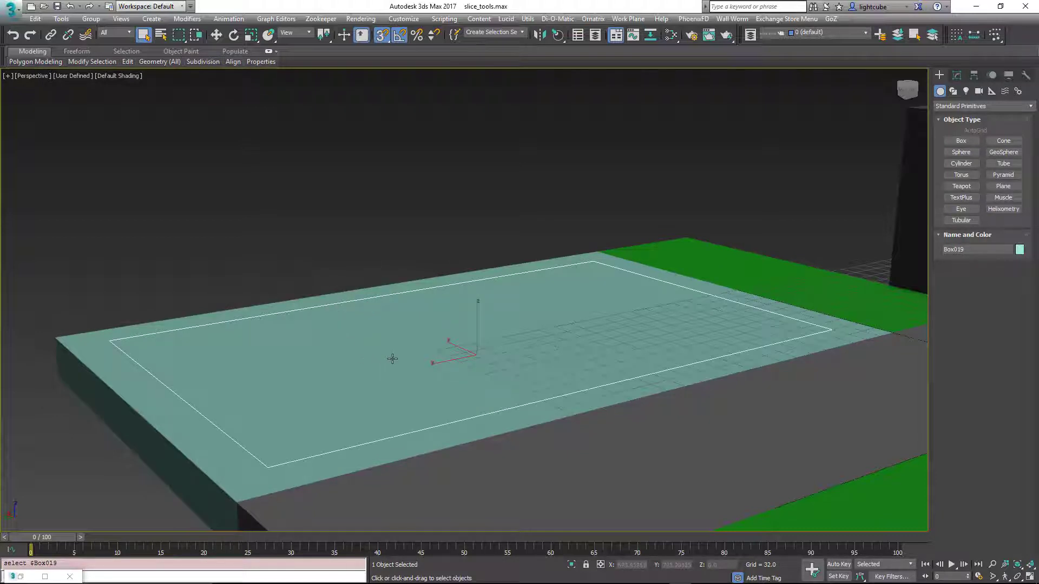
Lift the central panel Box019 above the slab, then undo the move.
{"action": "key", "text": "w"}
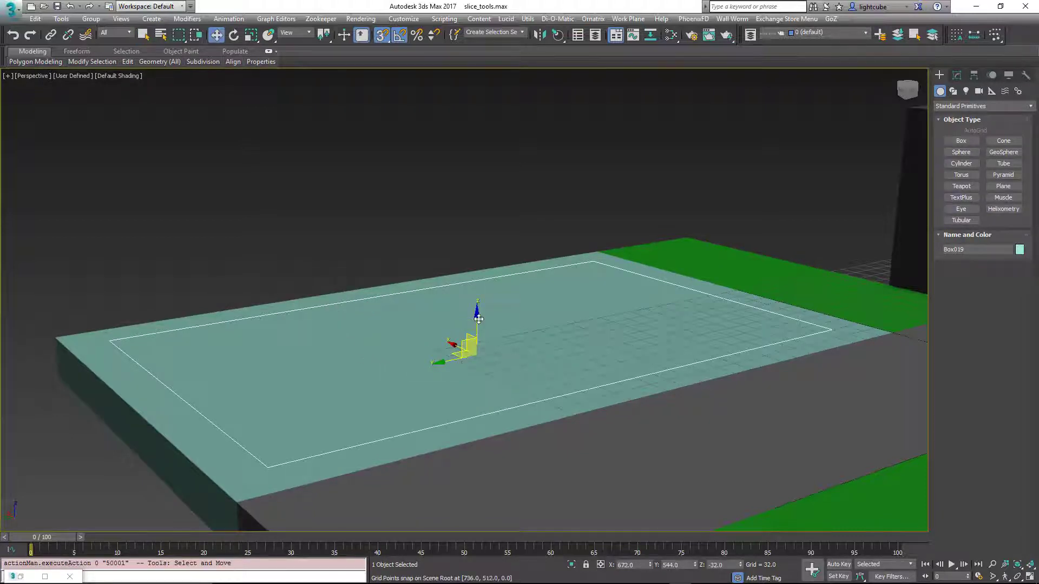
{"action": "left_click_drag", "start_coordinate": [478, 319], "coordinate": [464, 291]}
{"action": "key", "text": "ctrl+z"}
Zoom to the slope and select the grey block Box008 plus the green block Box012.
{"action": "scroll", "coordinate": [487, 292], "scroll_direction": "down", "scroll_amount": 8}
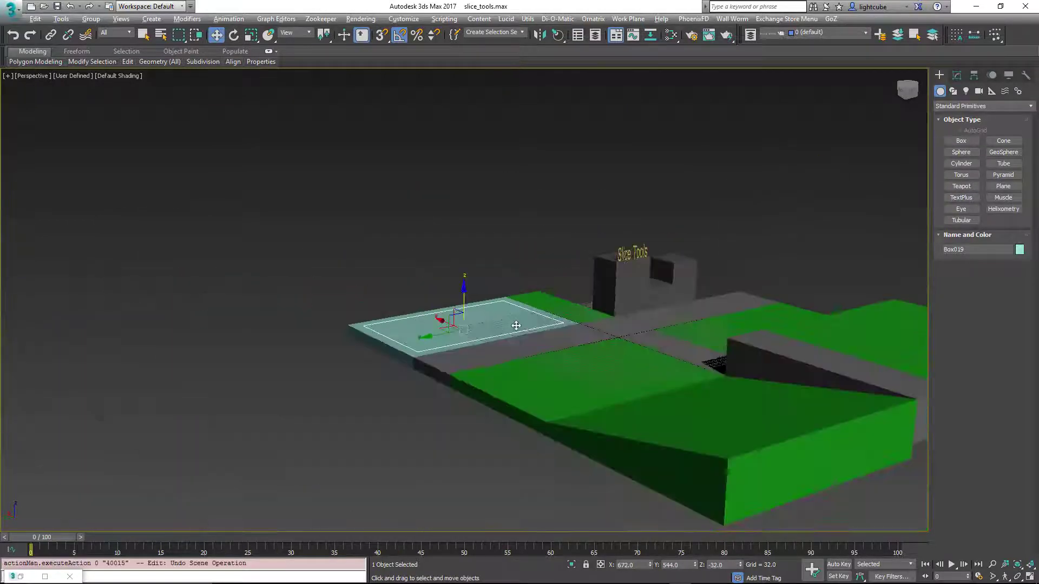
{"action": "scroll", "coordinate": [622, 336], "scroll_direction": "up", "scroll_amount": 8}
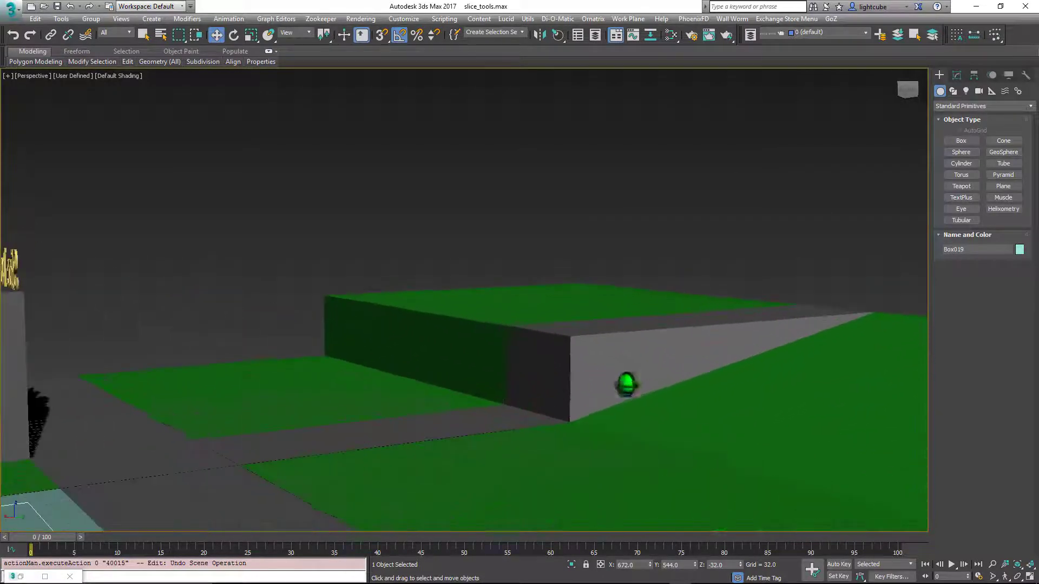
{"action": "left_click", "coordinate": [622, 346]}
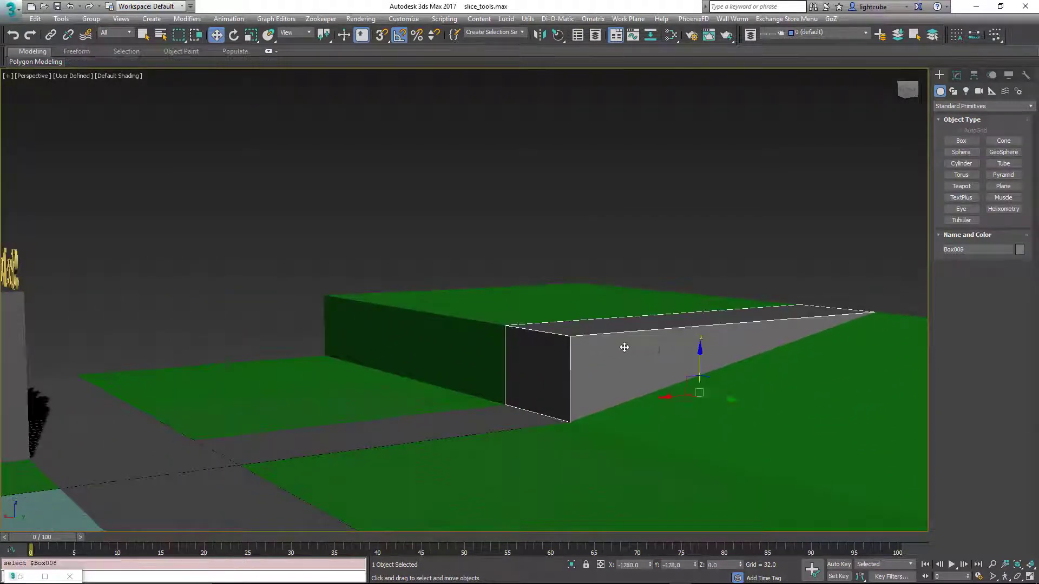
{"action": "left_click", "coordinate": [480, 336], "text": "ctrl"}
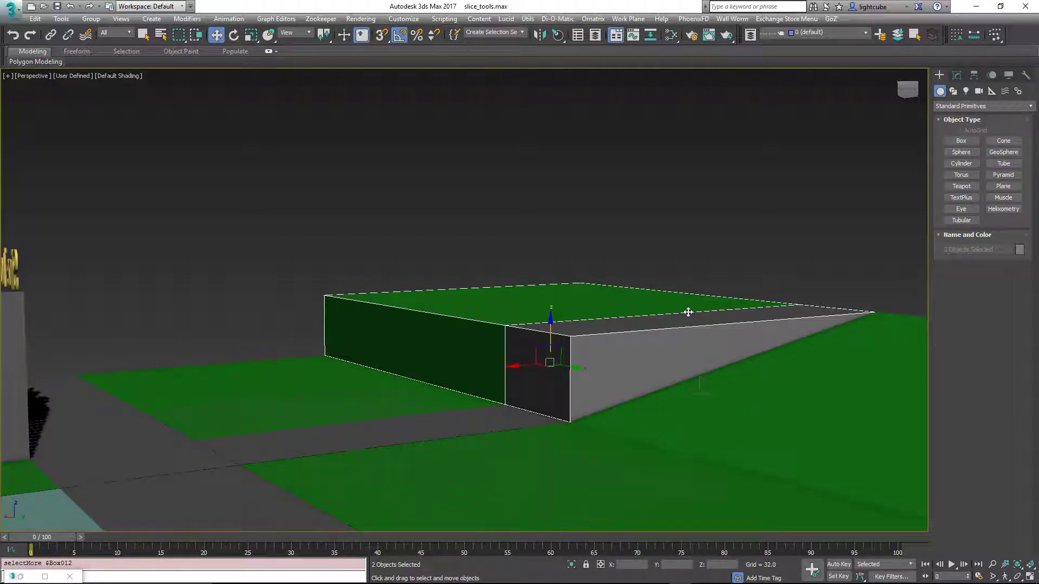
Add a face-aligned Slice with Remove Top to both blocks, then cap and collapse them.
{"action": "type", "text": "xslice"}
{"action": "key", "text": "Return"}
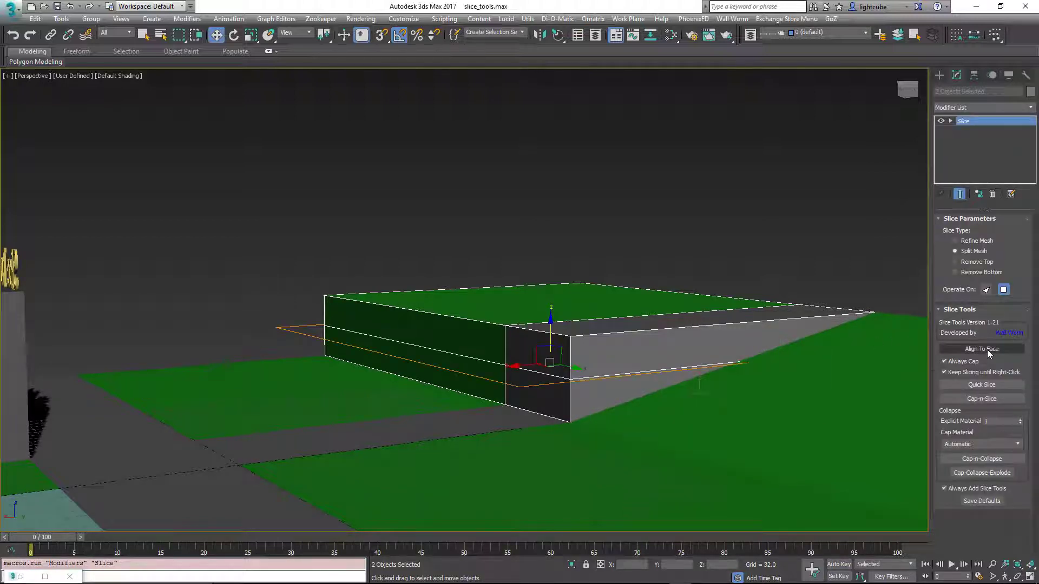
{"action": "left_click", "coordinate": [984, 349]}
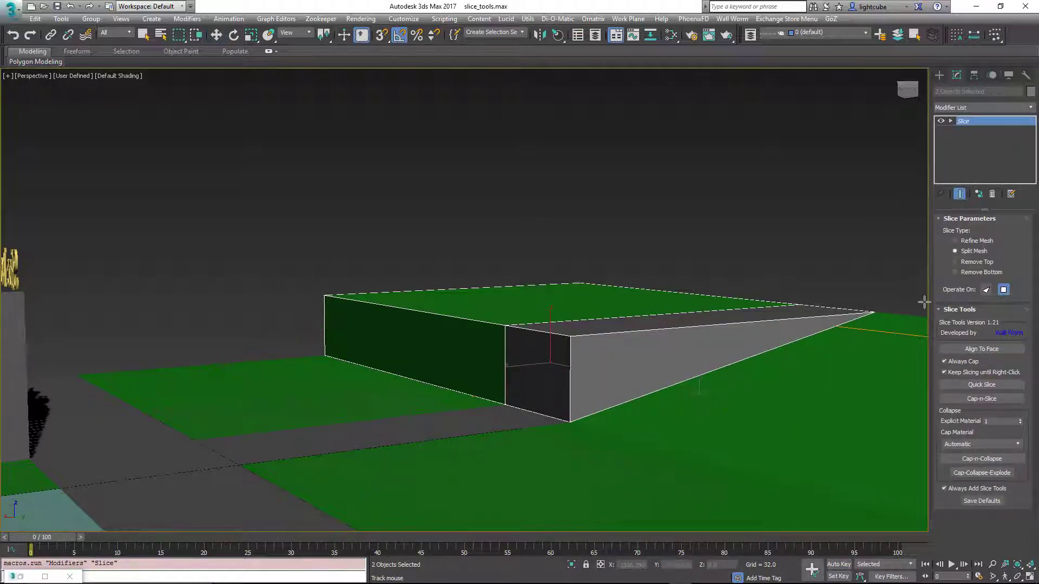
{"action": "left_click", "coordinate": [955, 261]}
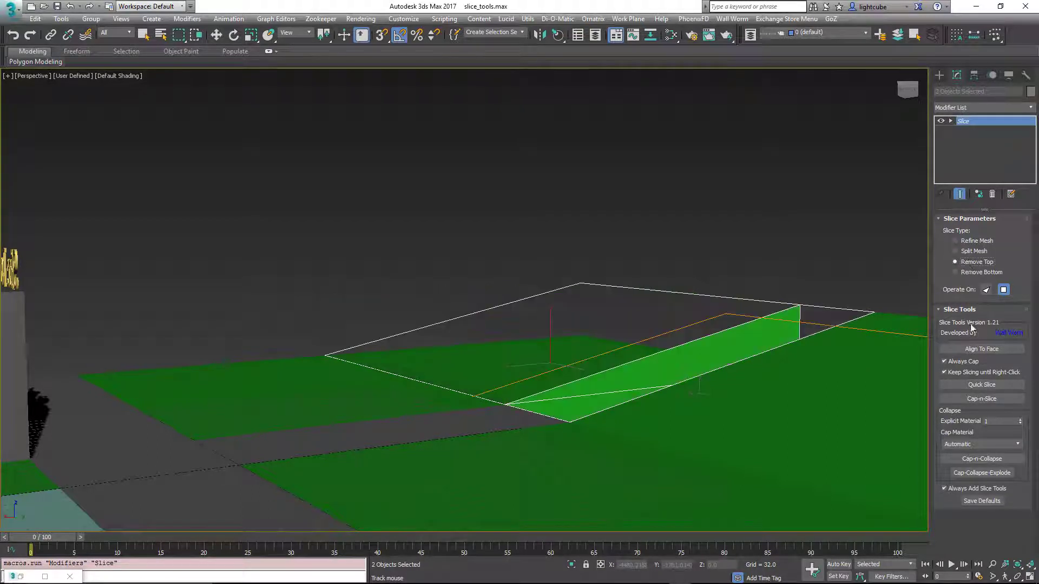
{"action": "left_click", "coordinate": [981, 459]}
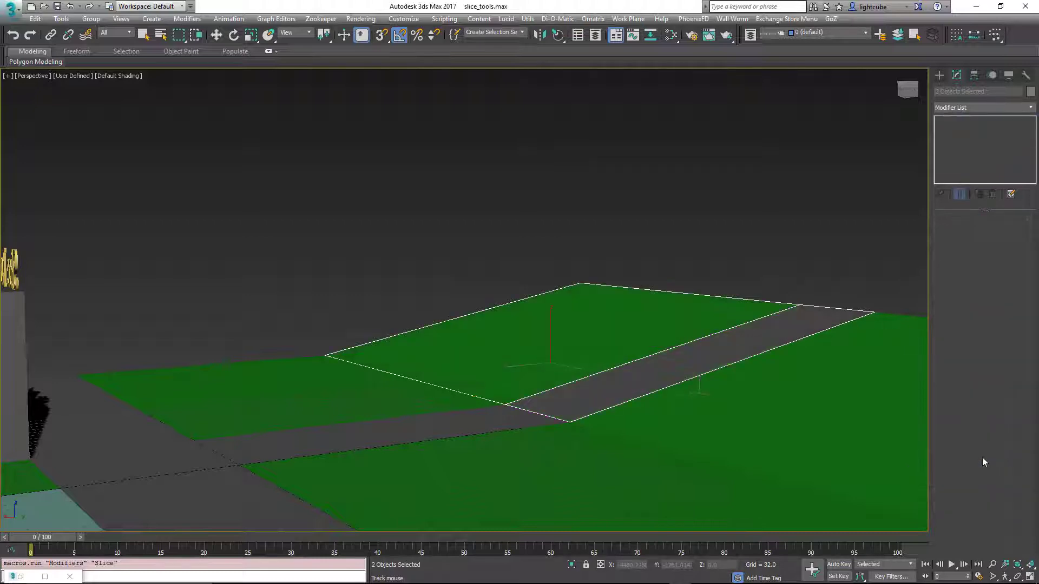
{"action": "key", "text": "w"}
{"action": "middle_click_drag", "start_coordinate": [725, 353], "coordinate": [670, 346], "text": "alt"}
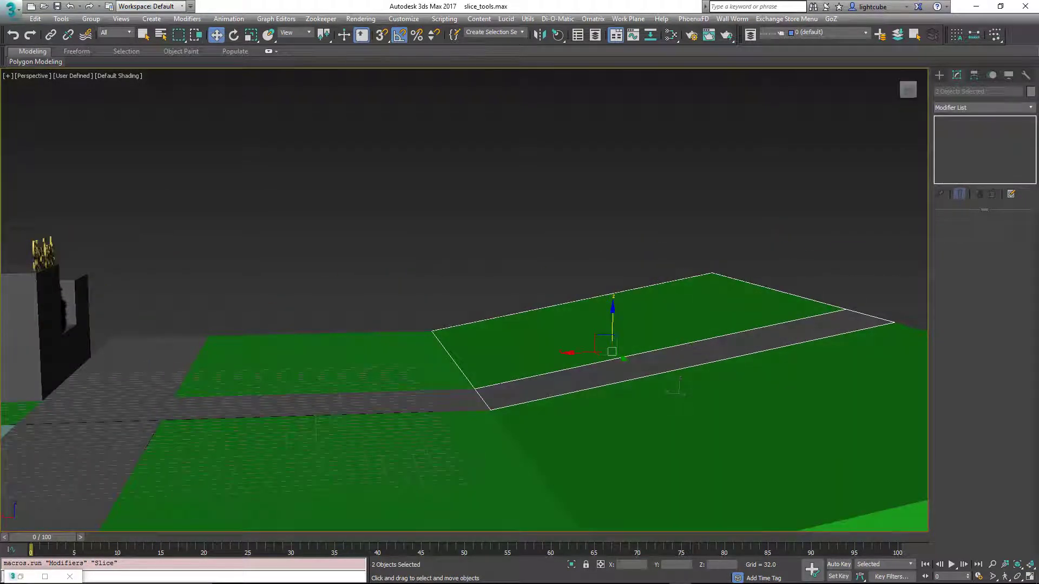
Select the dark box Box004 under the text and frame it from a higher angle.
{"action": "key", "text": "ctrl+d"}
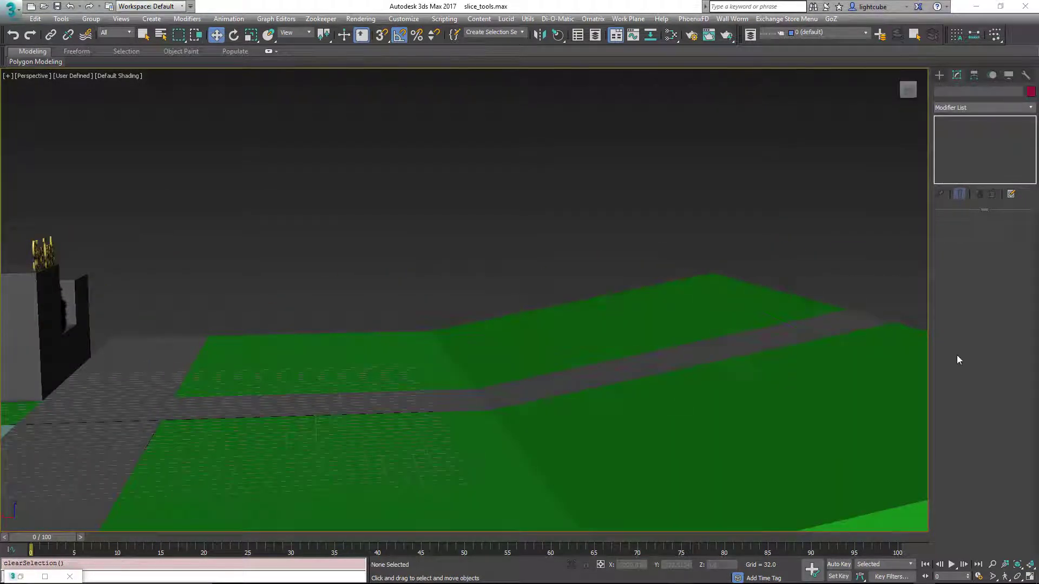
{"action": "left_click", "coordinate": [292, 360]}
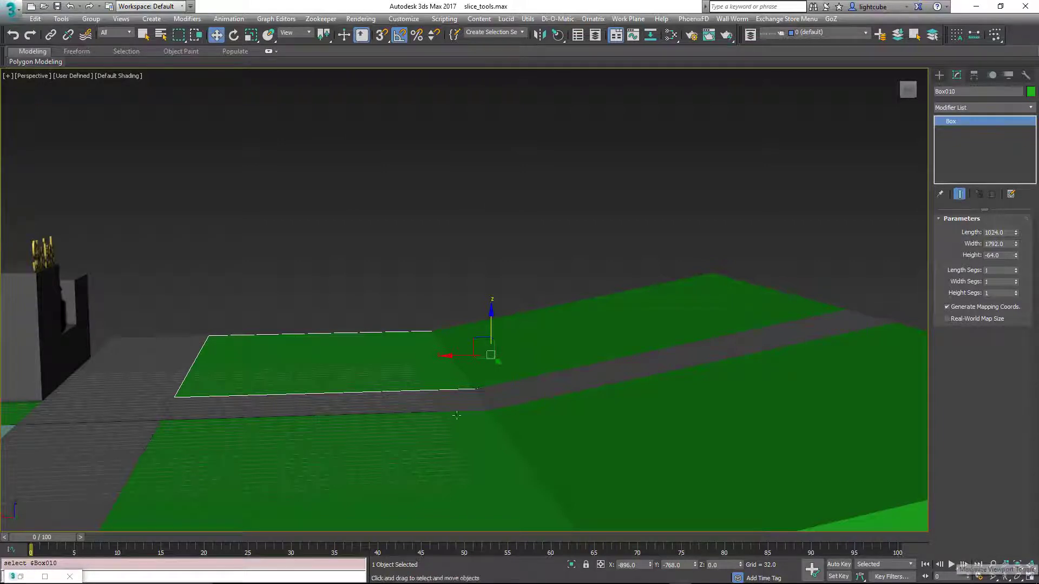
{"action": "left_click", "coordinate": [53, 323]}
{"action": "key", "text": "z"}
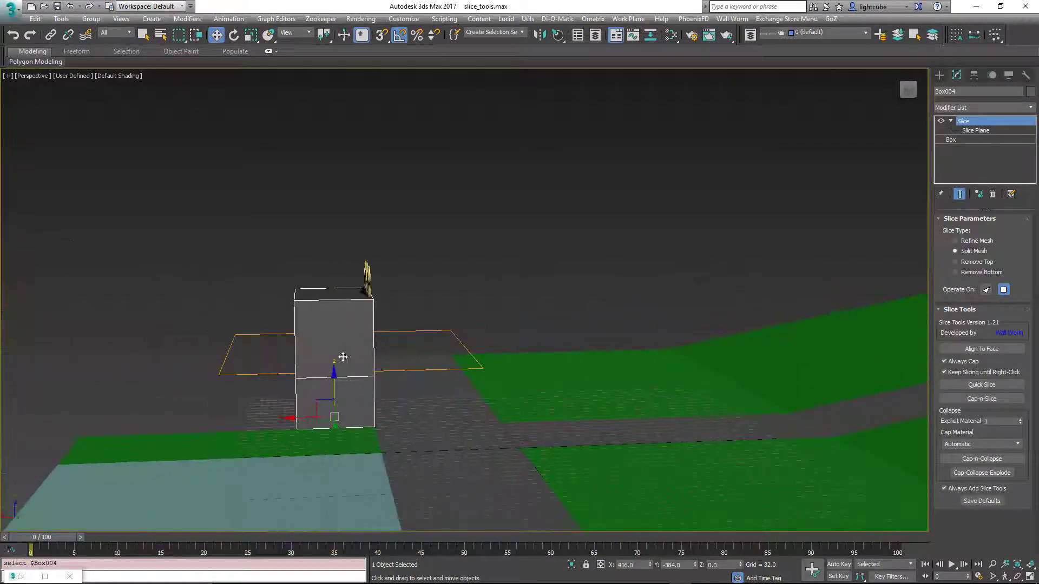
{"action": "middle_click_drag", "start_coordinate": [351, 365], "coordinate": [354, 347], "text": "alt"}
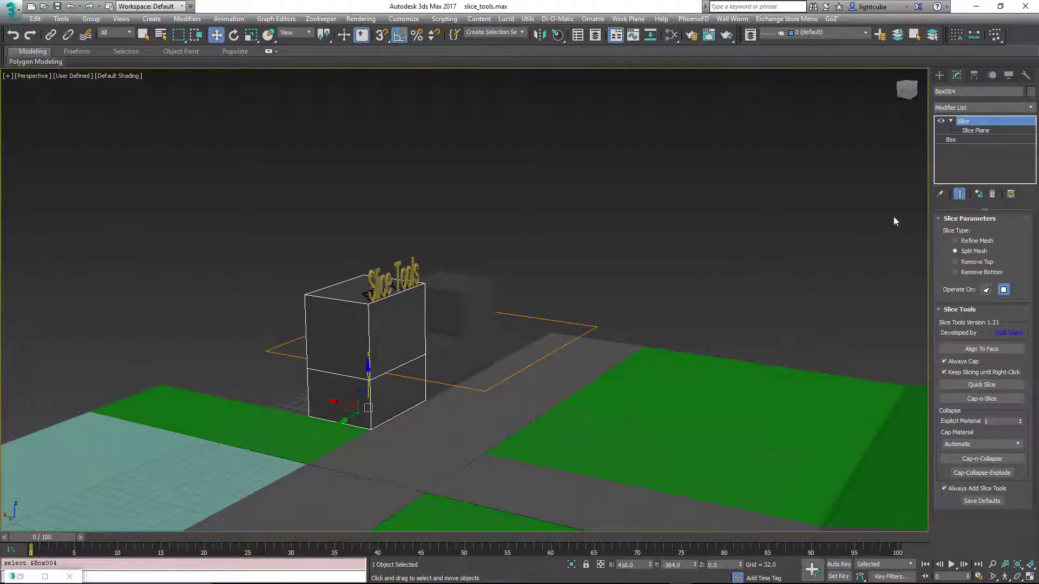
Quick Slice Box004 diagonally between two picked points and inspect the capped cut.
{"action": "left_click", "coordinate": [981, 385]}
{"action": "left_click", "coordinate": [260, 310]}
{"action": "left_click", "coordinate": [450, 381]}
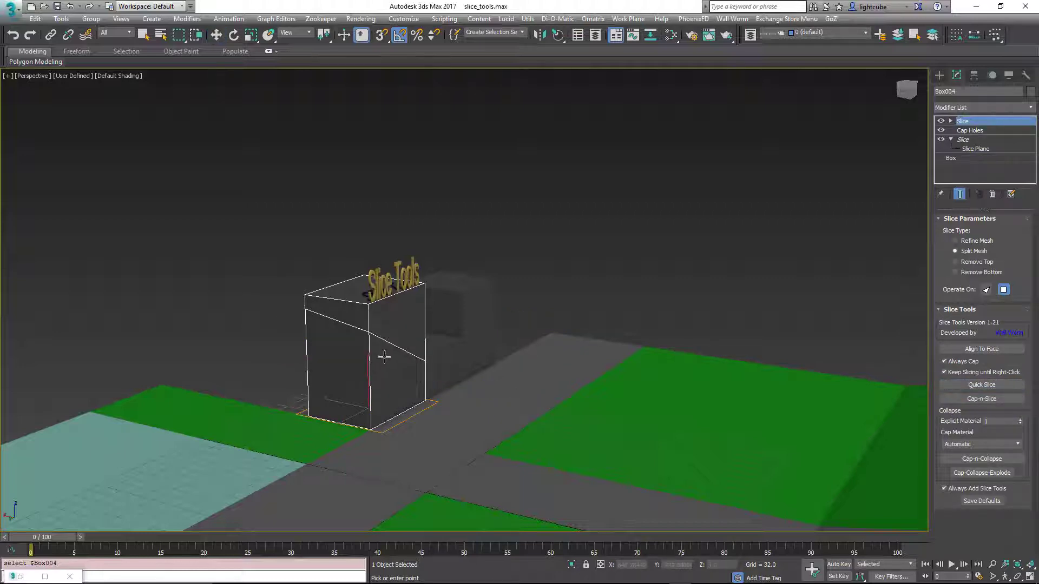
{"action": "mouse_move", "coordinate": [377, 345]}
{"action": "middle_mouse_down", "text": "alt"}
{"action": "mouse_move", "coordinate": [382, 359]}
{"action": "mouse_move", "coordinate": [382, 338]}
{"action": "mouse_move", "coordinate": [367, 349]}
{"action": "mouse_move", "coordinate": [378, 355]}
{"action": "mouse_move", "coordinate": [391, 334]}
{"action": "middle_mouse_up", "text": "alt"}
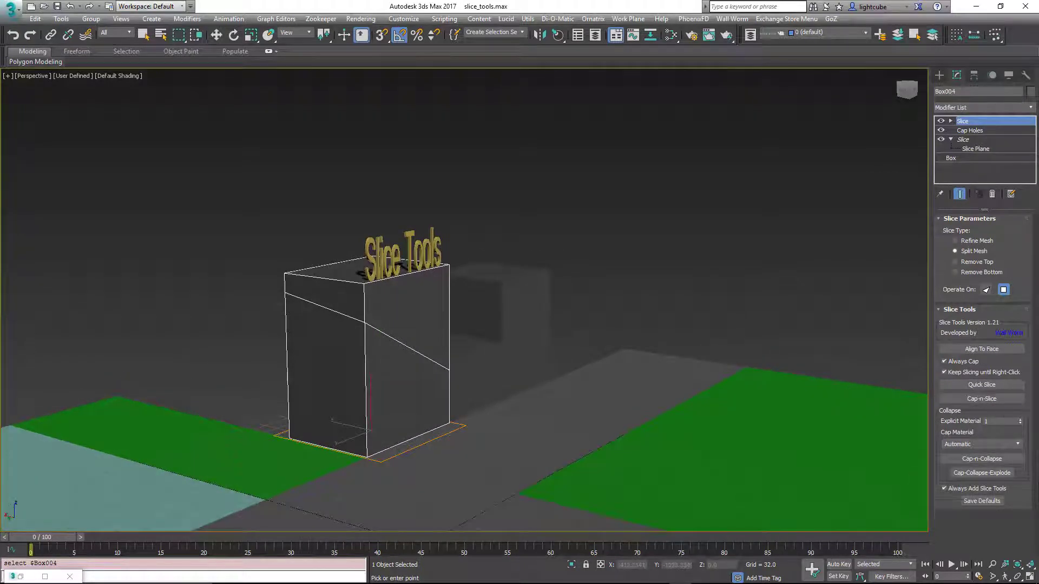
{"action": "middle_click_drag", "start_coordinate": [543, 365], "coordinate": [548, 365]}
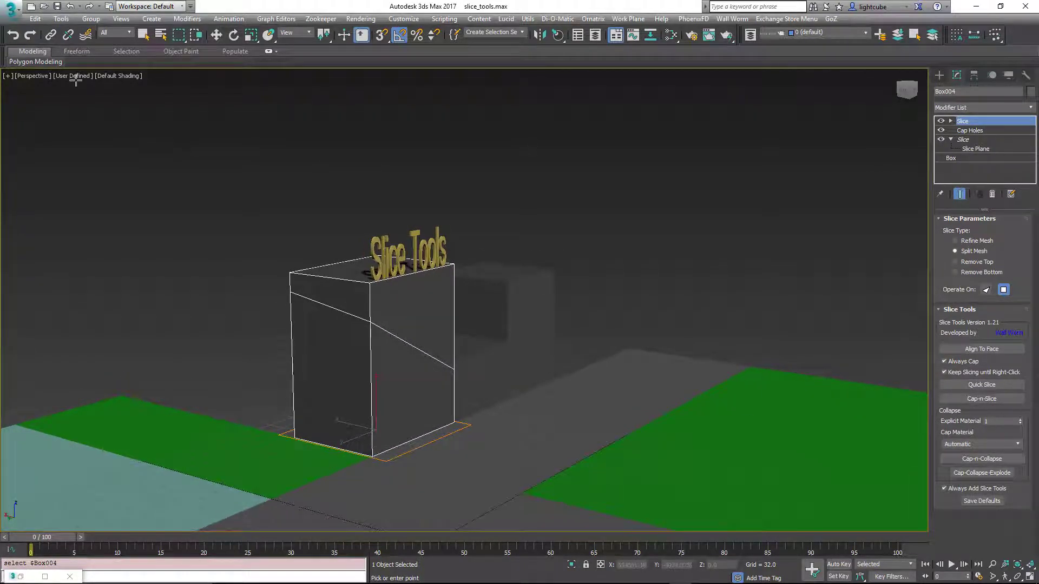
End slicing and switch the viewport to Orthographic.
{"action": "right_click", "coordinate": [252, 192]}
{"action": "left_click", "coordinate": [118, 77]}
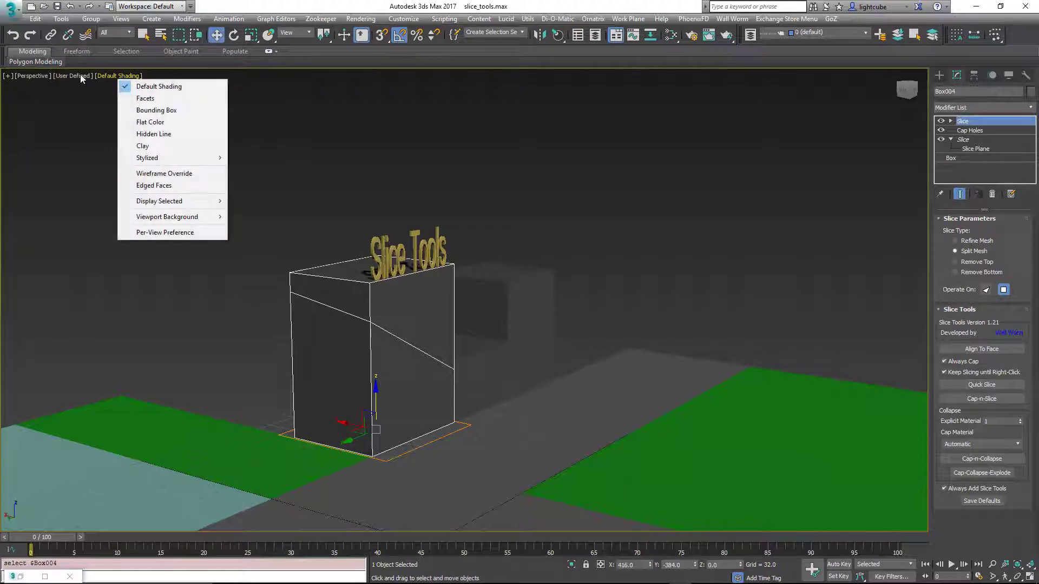
{"action": "left_click", "coordinate": [34, 75]}
{"action": "left_click", "coordinate": [81, 125]}
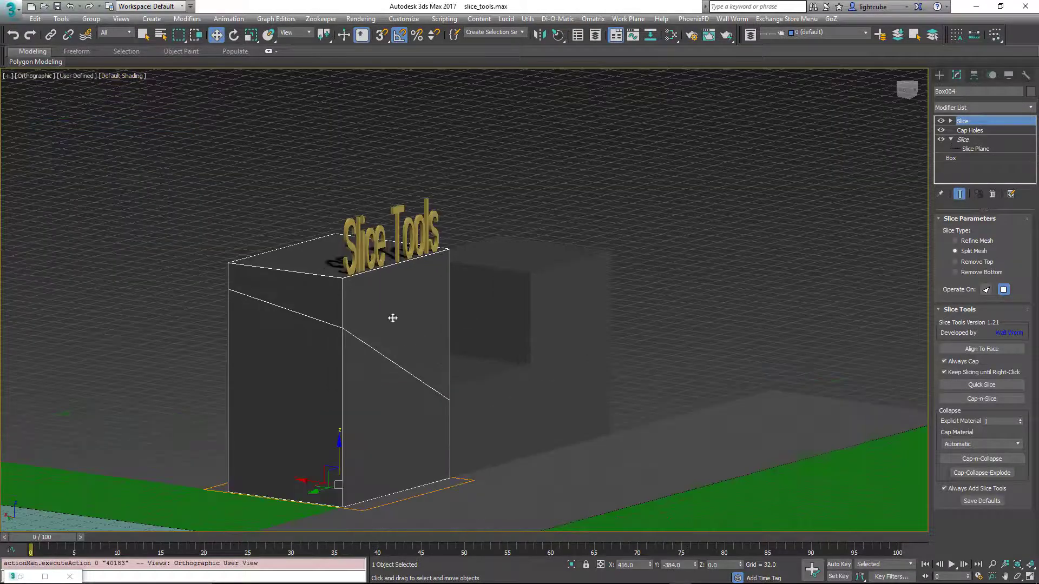
Make a second, nearly horizontal Quick Slice cut across the box.
{"action": "left_click", "coordinate": [981, 384]}
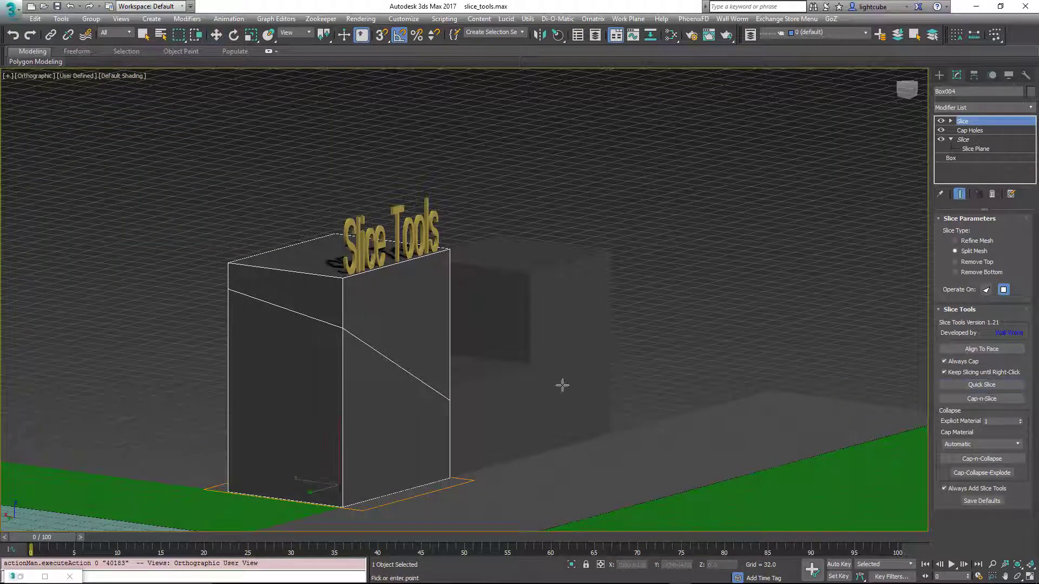
{"action": "left_click", "coordinate": [126, 363]}
{"action": "left_click", "coordinate": [482, 398]}
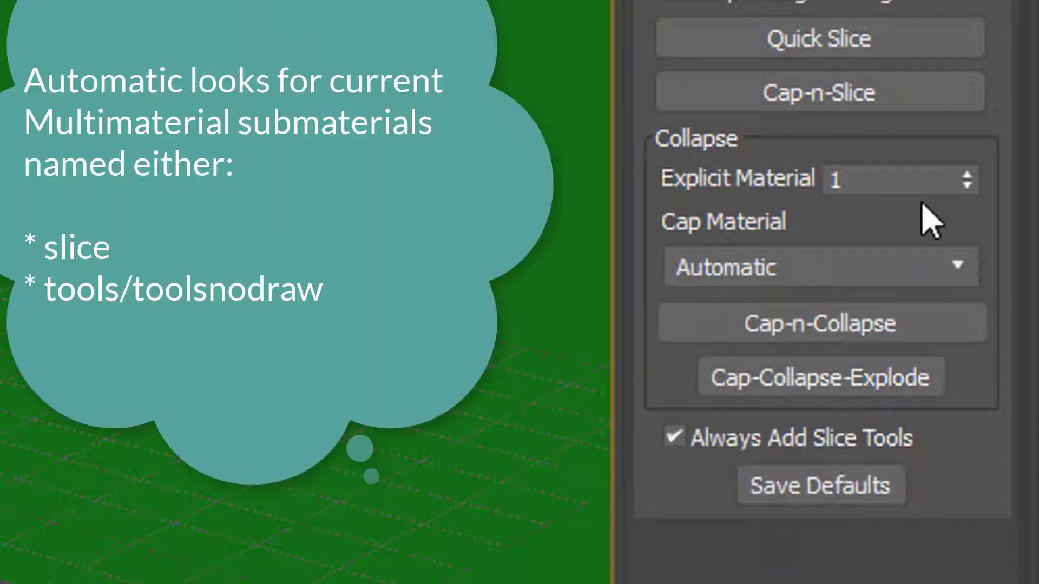
Open the Cap Material dropdown in the Slice Tools rollout.
{"action": "mouse_move", "coordinate": [791, 273]}
{"action": "left_click", "coordinate": [791, 273]}
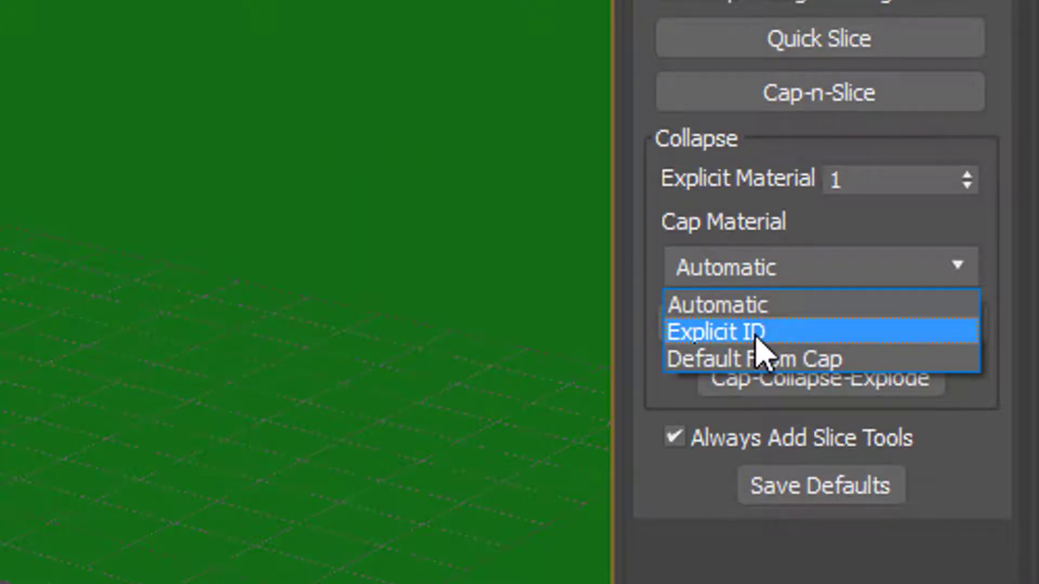
Set Cap Material to Explicit ID, then change it to Default From Cap.
{"action": "left_click", "coordinate": [757, 346]}
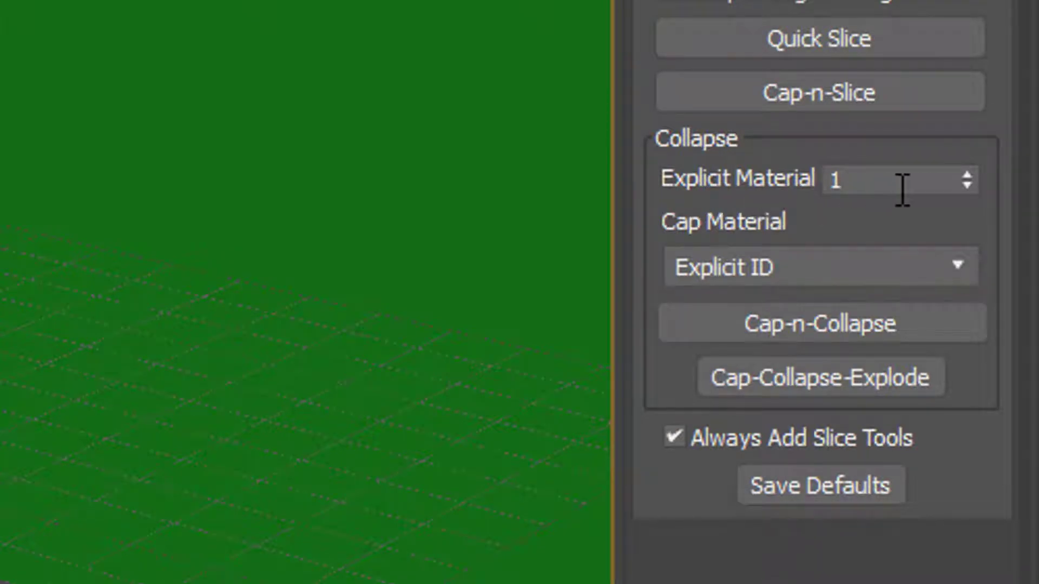
{"action": "left_click", "coordinate": [779, 273]}
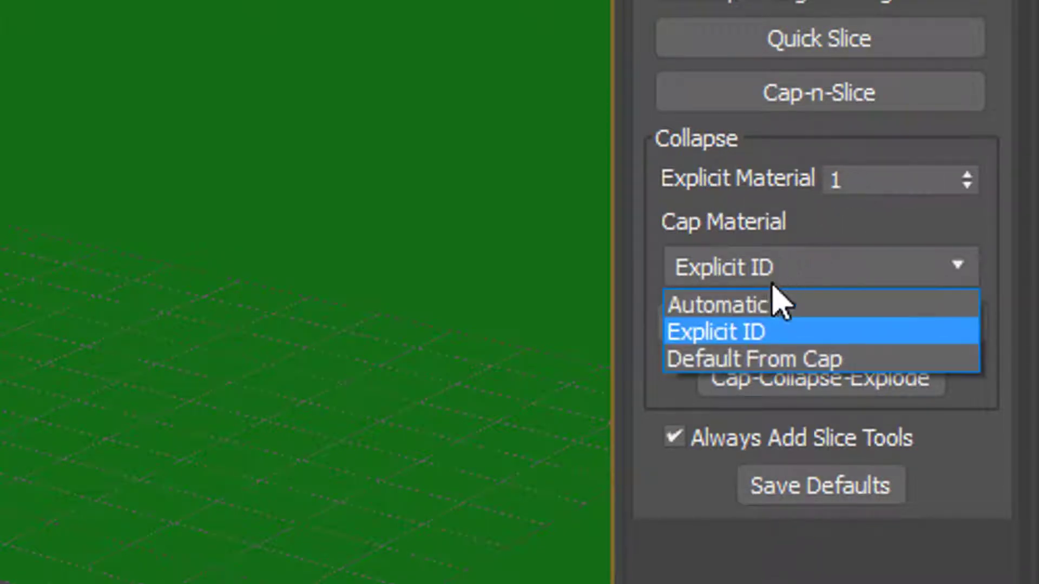
{"action": "left_click", "coordinate": [752, 363]}
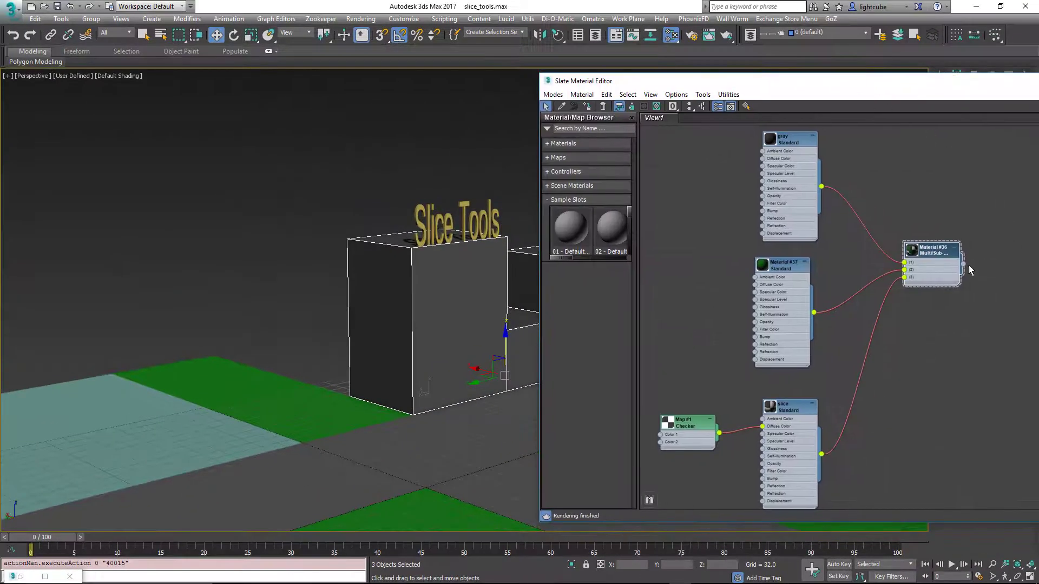
Assign Multi/Sub material Material #36 to the three boxes and close the Slate Material Editor.
{"action": "left_click_drag", "start_coordinate": [962, 264], "coordinate": [436, 296]}
{"action": "left_click", "coordinate": [494, 318]}
{"action": "middle_click_drag", "start_coordinate": [496, 304], "coordinate": [366, 313]}
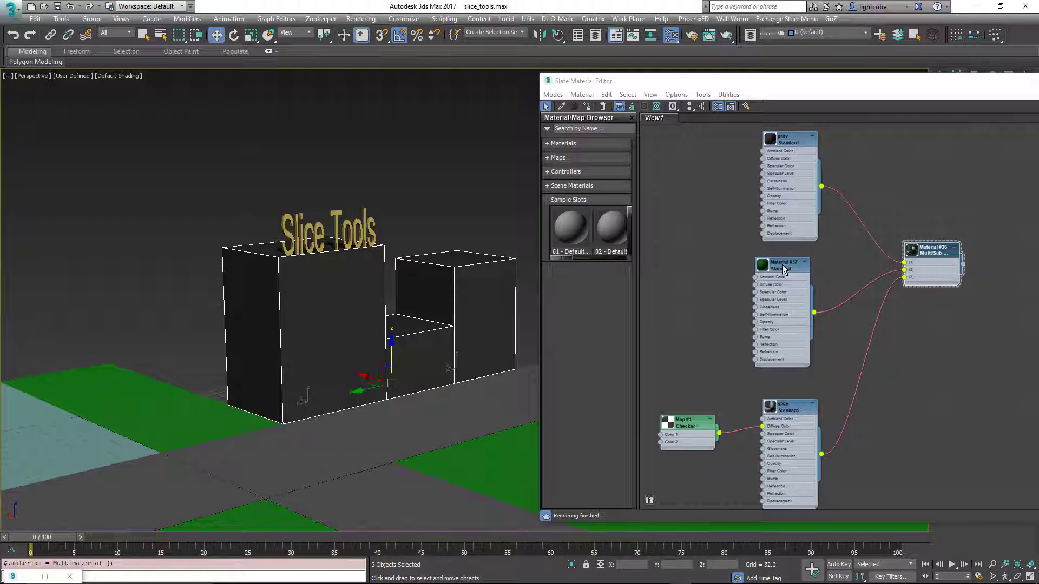
{"action": "scroll", "coordinate": [789, 424], "scroll_direction": "up", "scroll_amount": 5}
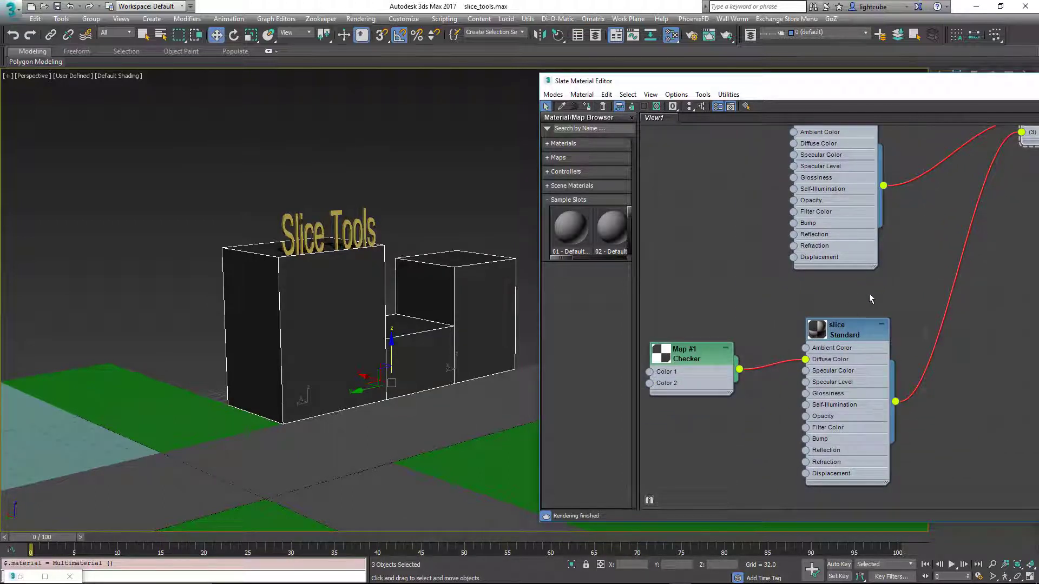
{"action": "middle_click_drag", "start_coordinate": [1021, 142], "coordinate": [909, 260]}
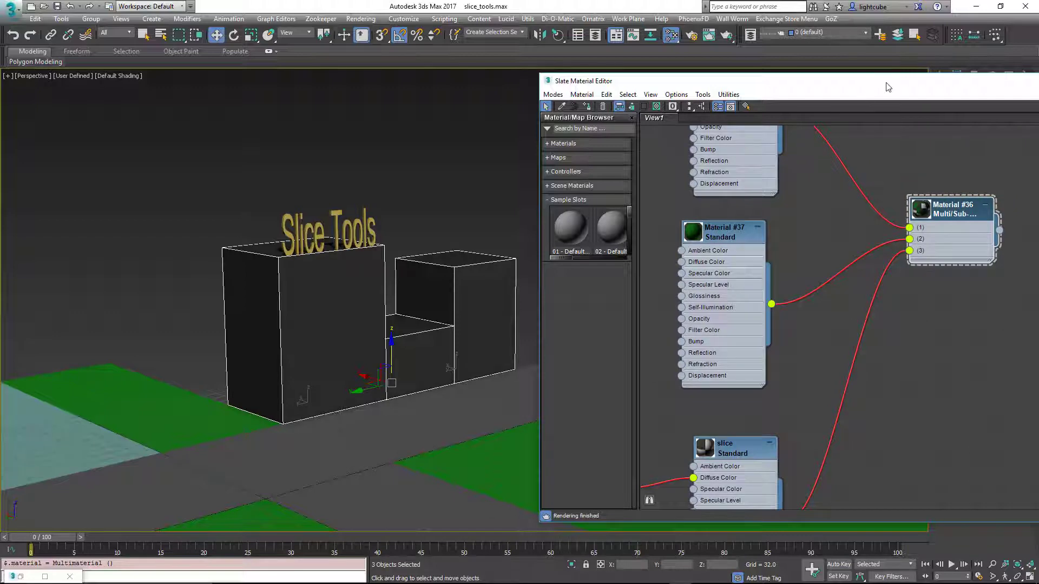
{"action": "key", "text": "m"}
{"action": "middle_click_drag", "start_coordinate": [415, 268], "coordinate": [538, 271]}
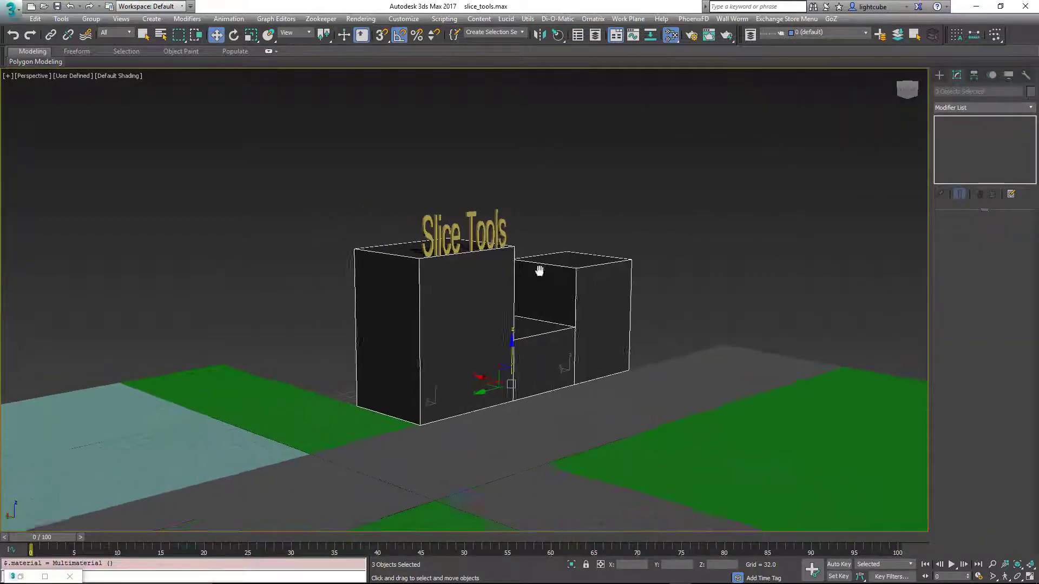
Zoom to the selected boxes and add a Slice modifier through Global Search.
{"action": "scroll", "coordinate": [511, 304], "scroll_direction": "up", "scroll_amount": 2}
{"action": "scroll", "coordinate": [510, 307], "scroll_direction": "up", "scroll_amount": 1}
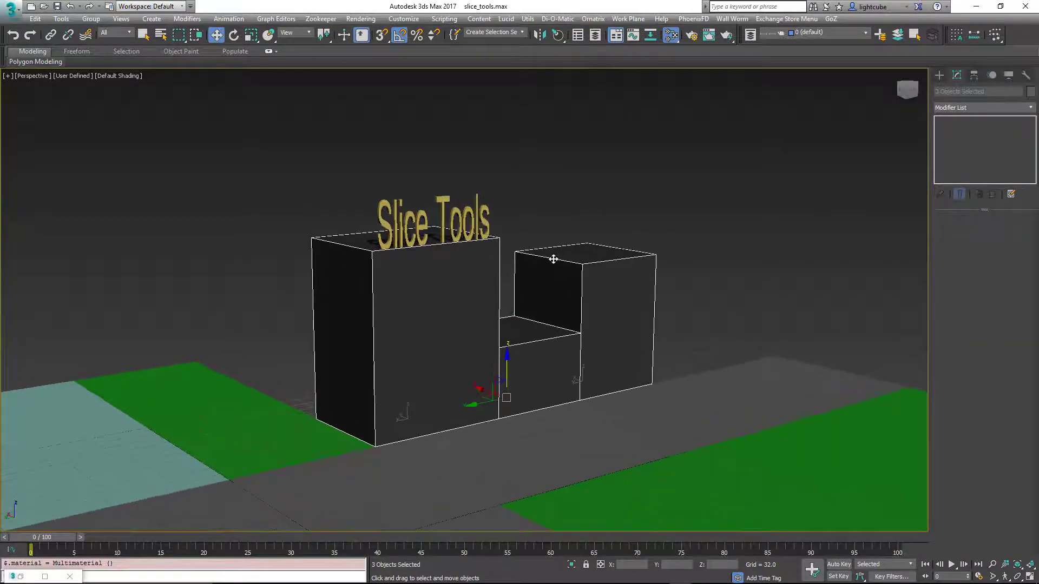
{"action": "key", "text": "z"}
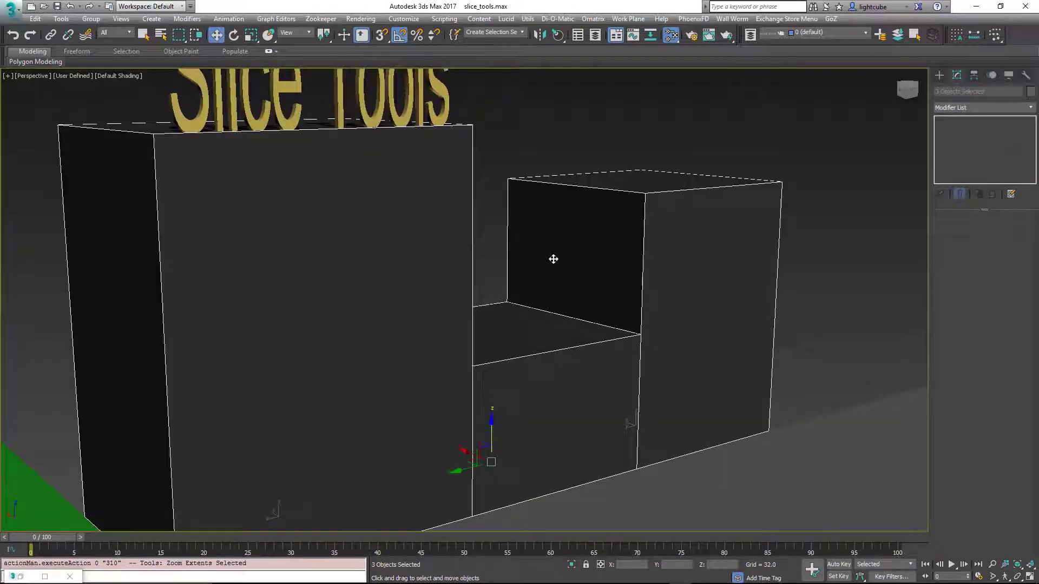
{"action": "type", "text": "x"}
{"action": "type", "text": "a"}
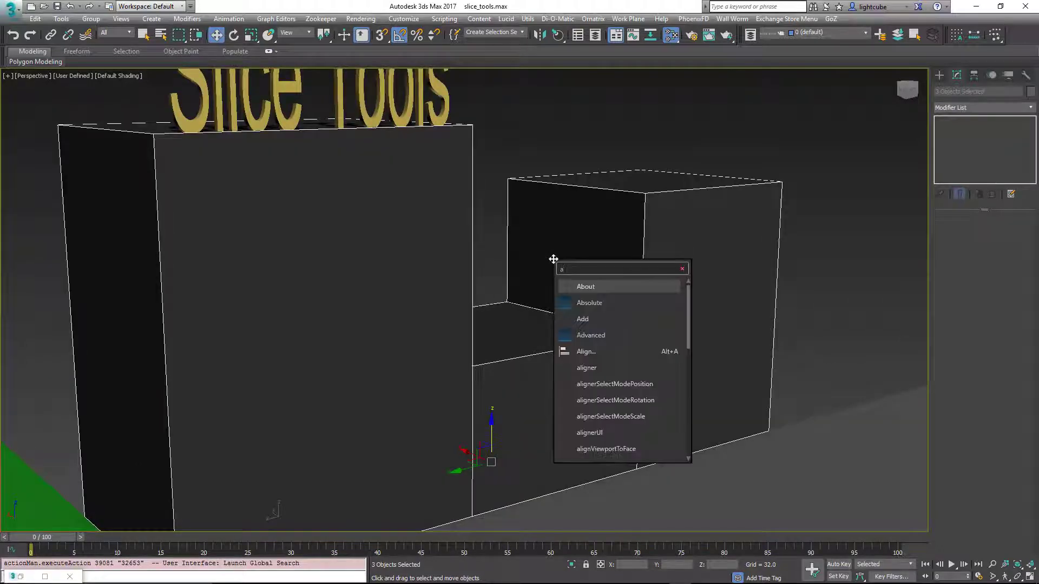
{"action": "key", "text": "BackSpace"}
{"action": "type", "text": "slice"}
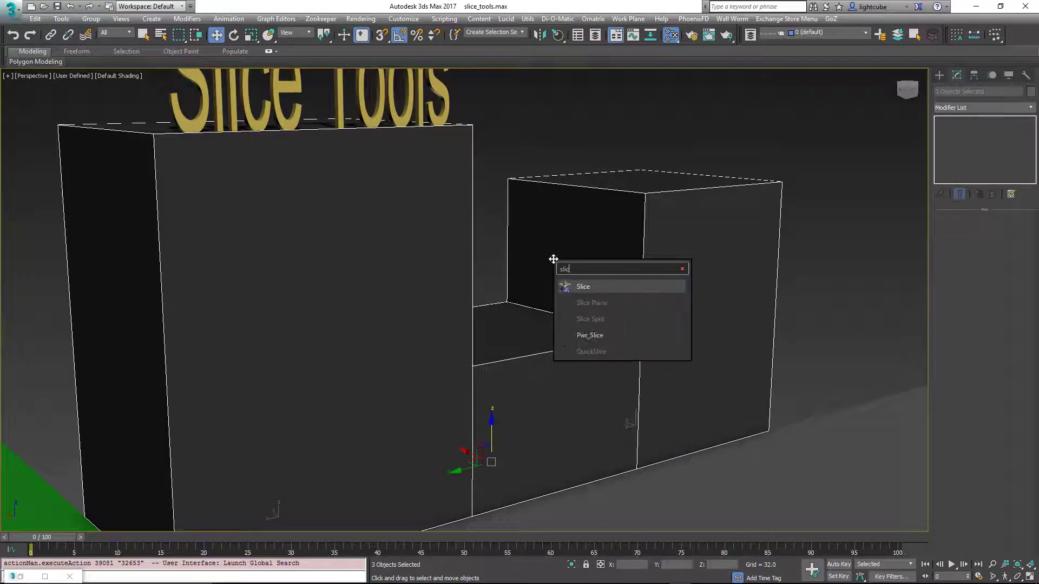
{"action": "key", "text": "Return"}
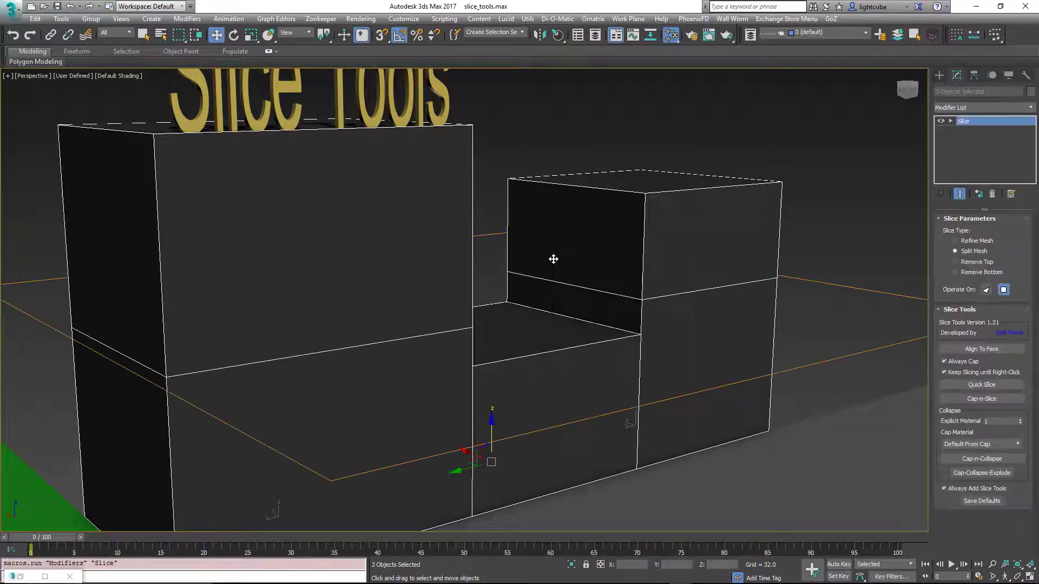
Align the slice plane to a box face, set Cap Material to Automatic, and Cap-Collapse-Explode.
{"action": "left_click", "coordinate": [981, 349]}
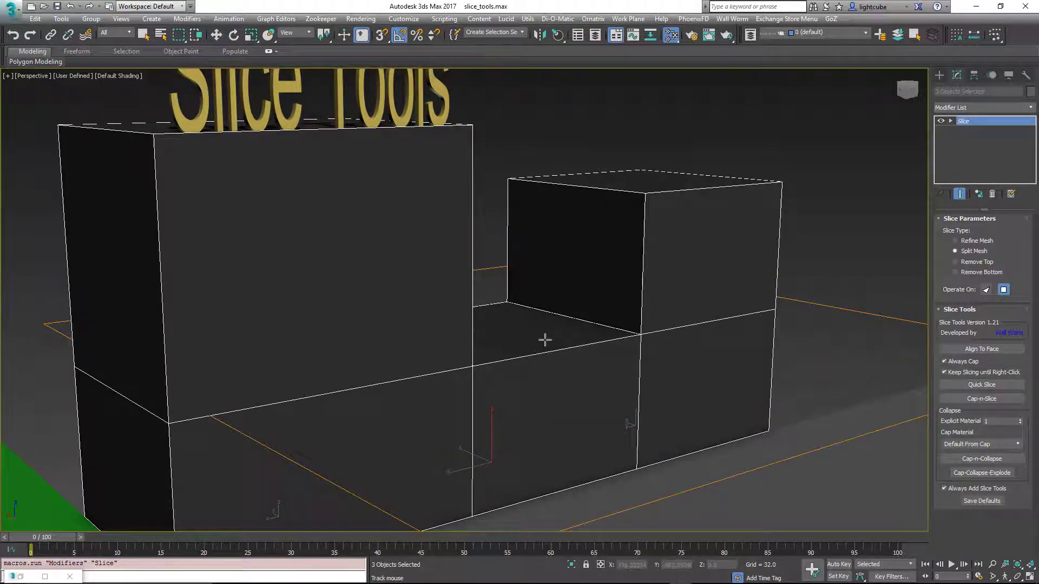
{"action": "right_click", "coordinate": [591, 375]}
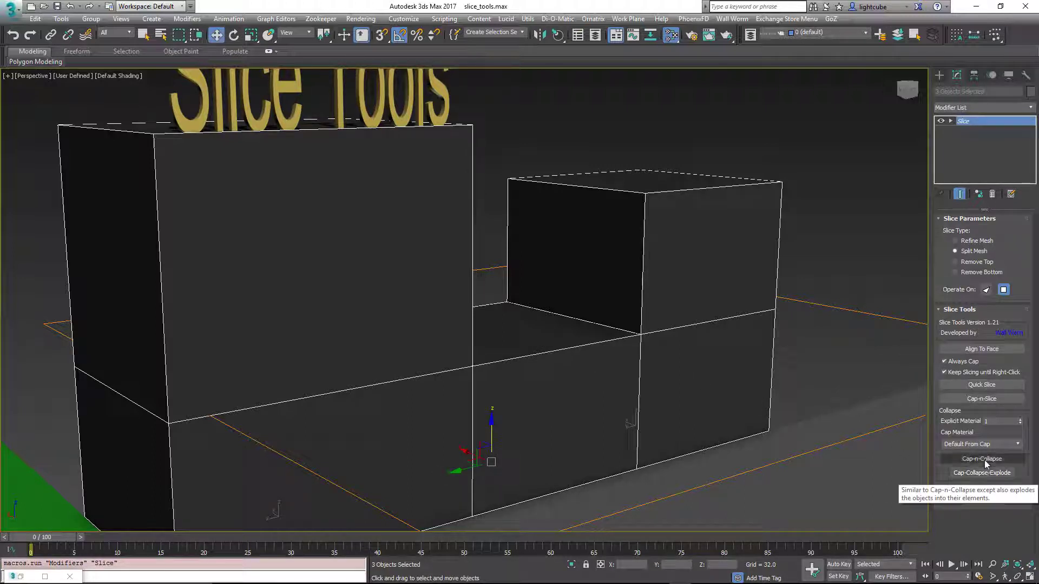
{"action": "left_click", "coordinate": [983, 445]}
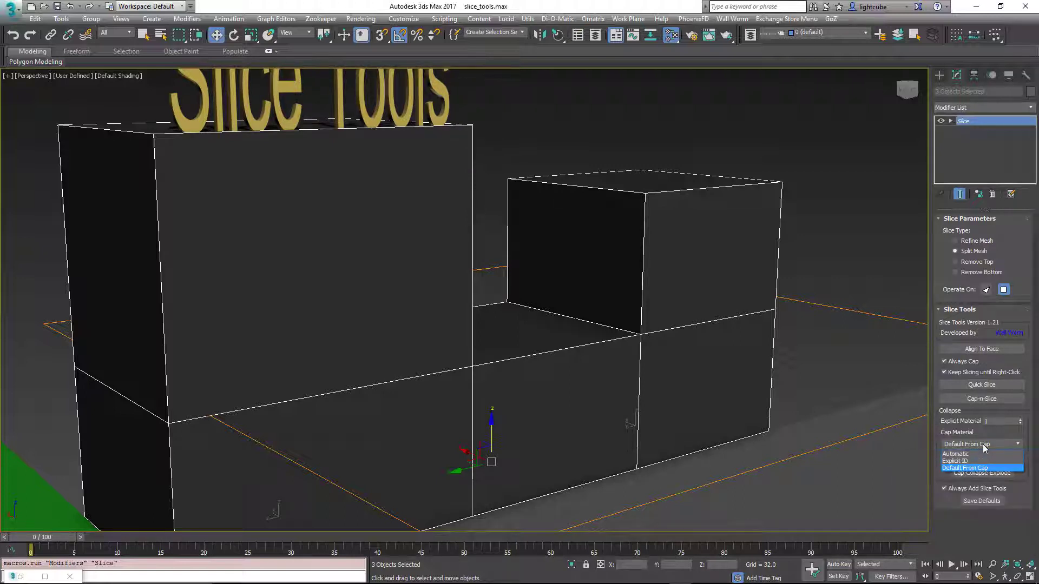
{"action": "left_click", "coordinate": [970, 457]}
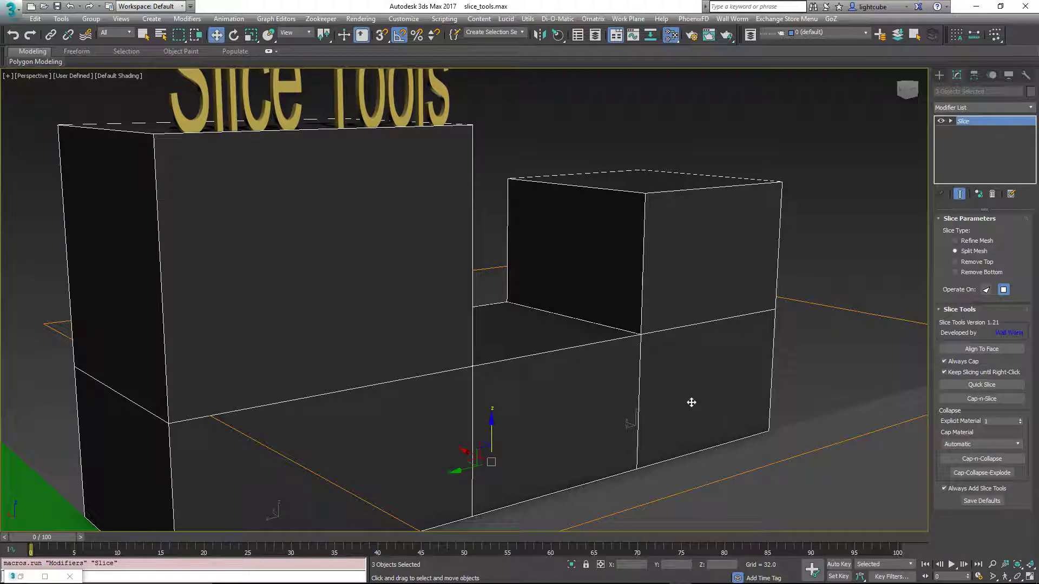
{"action": "left_click", "coordinate": [981, 473]}
Move the exploded top piece Box023 straight up on Z.
{"action": "left_click", "coordinate": [705, 233]}
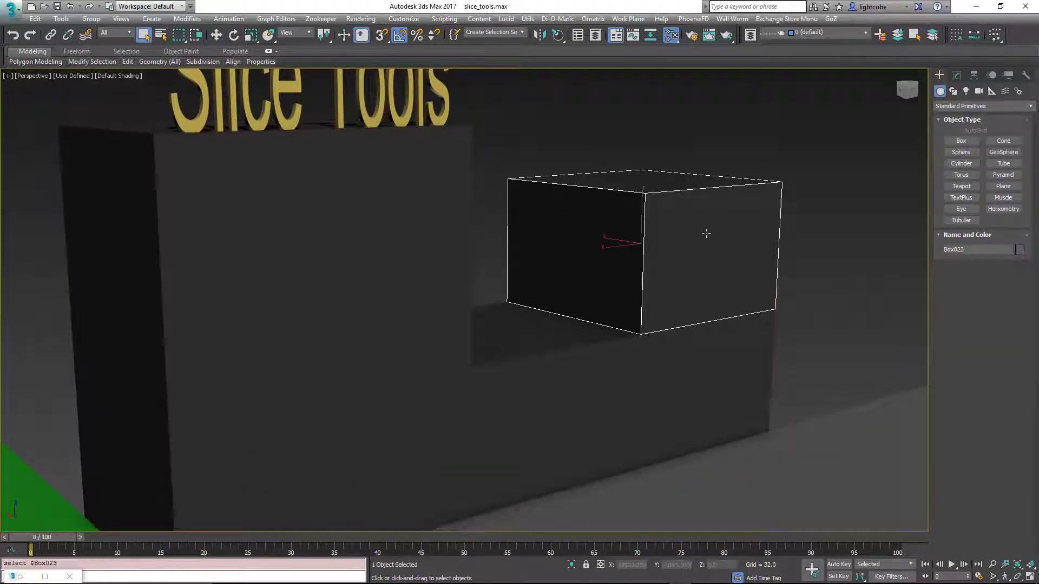
{"action": "key", "text": "w"}
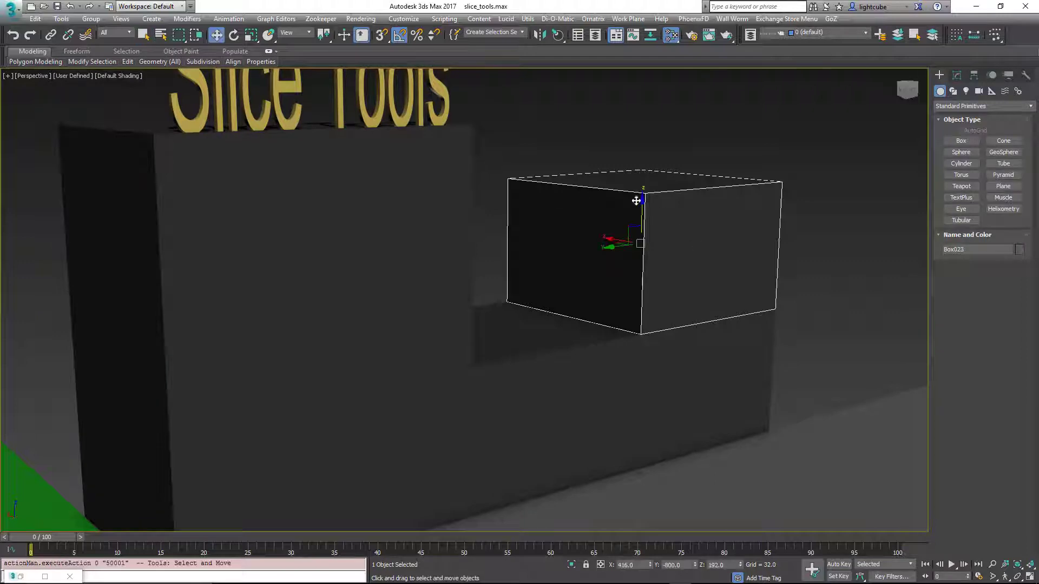
{"action": "left_click_drag", "start_coordinate": [640, 204], "coordinate": [645, 105]}
{"action": "middle_click_drag", "start_coordinate": [626, 234], "coordinate": [580, 253], "text": "alt"}
{"action": "middle_click_drag", "start_coordinate": [422, 274], "coordinate": [350, 219], "text": "alt"}
Lift Box025 about 99 units up on Z to expose its cut face.
{"action": "left_click", "coordinate": [378, 292]}
{"action": "left_click_drag", "start_coordinate": [352, 216], "coordinate": [350, 111]}
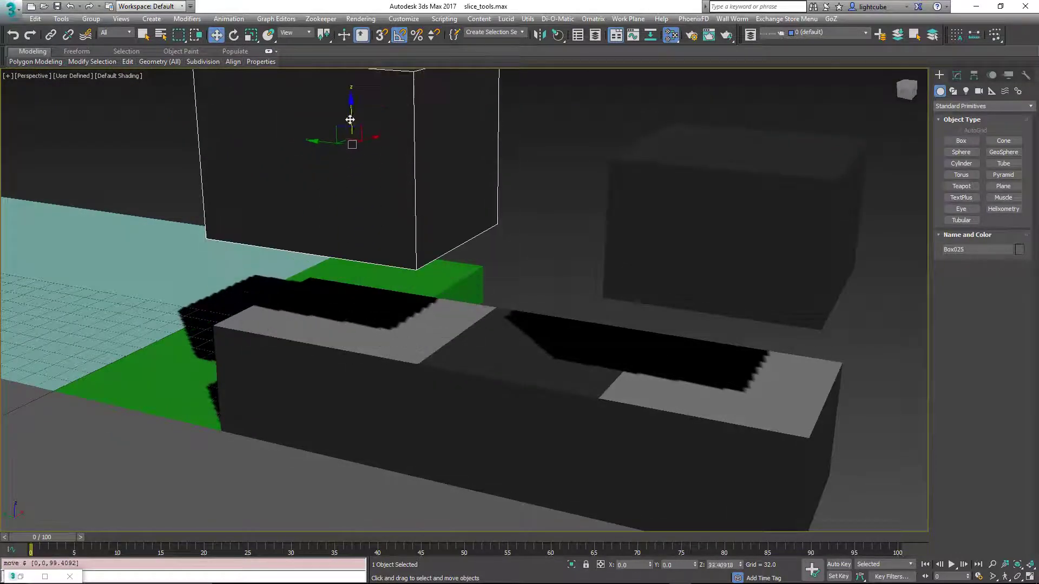
{"action": "middle_click_drag", "start_coordinate": [378, 253], "coordinate": [411, 240], "text": "alt"}
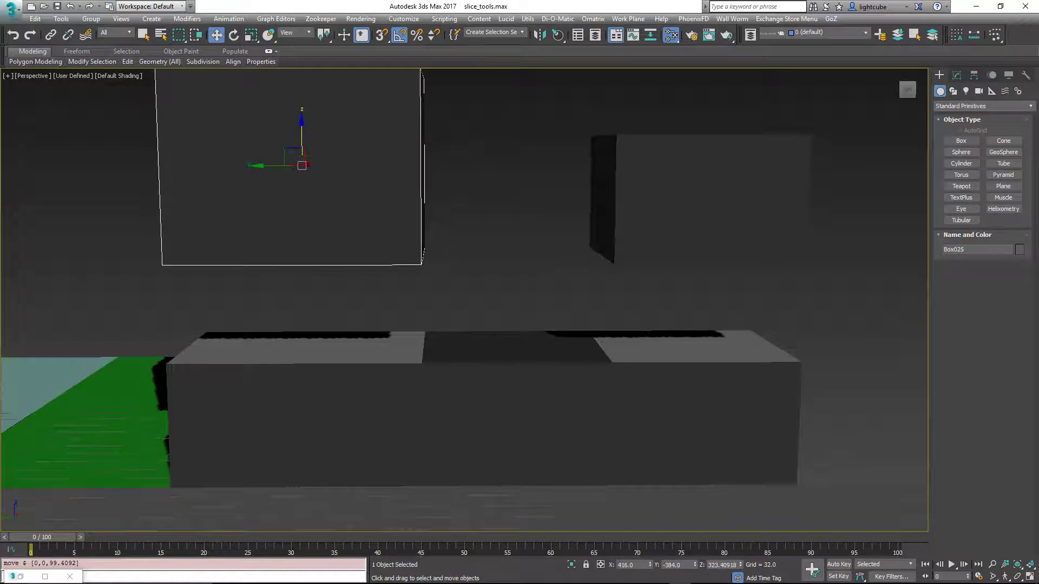
Turn on Show Shaded Material in Viewport for the slice material to see its checker caps.
{"action": "key", "text": "m"}
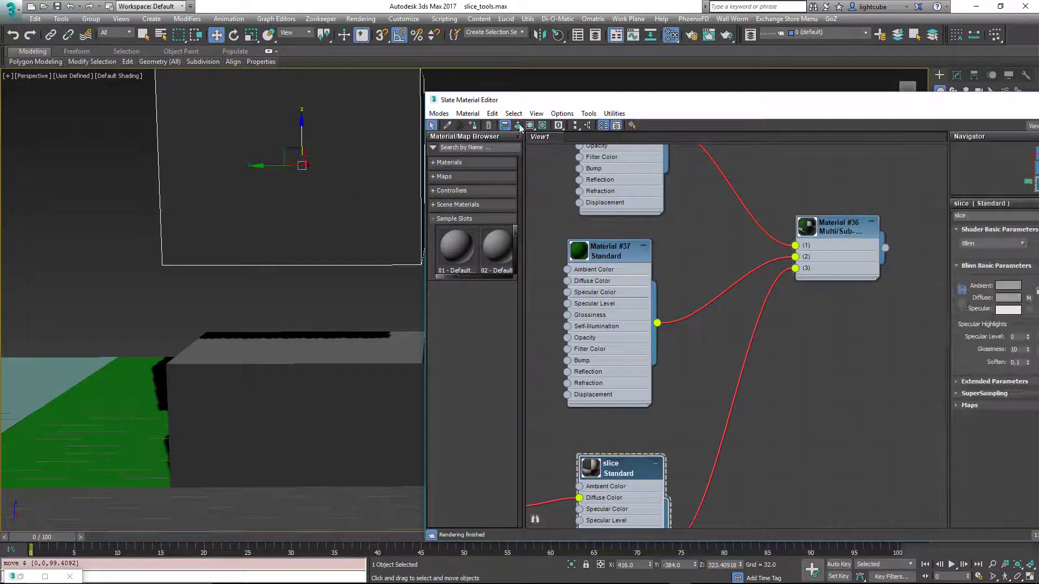
{"action": "left_click", "coordinate": [528, 125]}
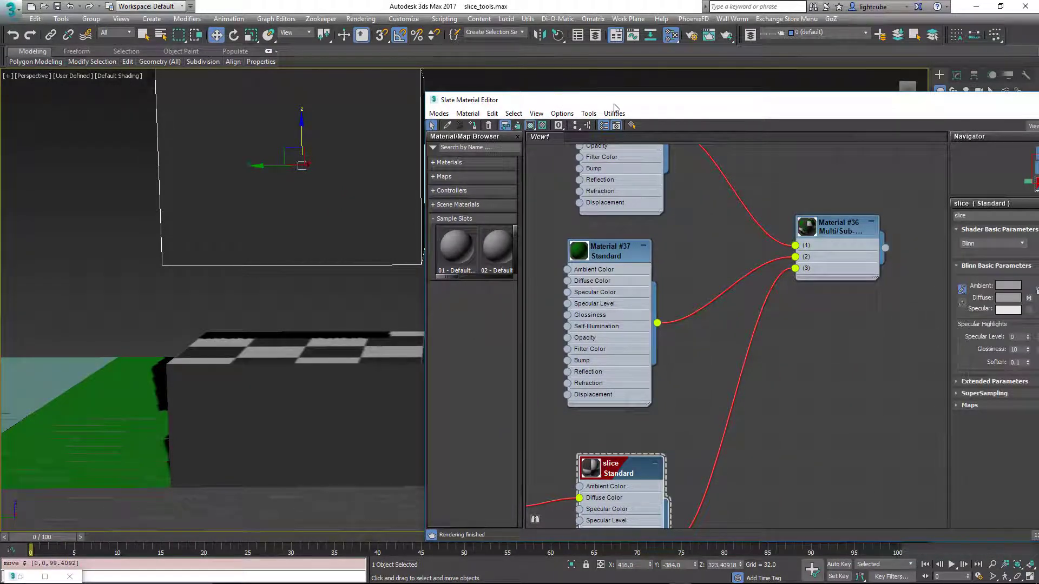
{"action": "left_click_drag", "start_coordinate": [557, 100], "coordinate": [609, 104]}
{"action": "key", "text": "m"}
{"action": "middle_click_drag", "start_coordinate": [559, 313], "coordinate": [547, 335], "text": "alt"}
{"action": "scroll", "coordinate": [573, 327], "scroll_direction": "up", "scroll_amount": 3}
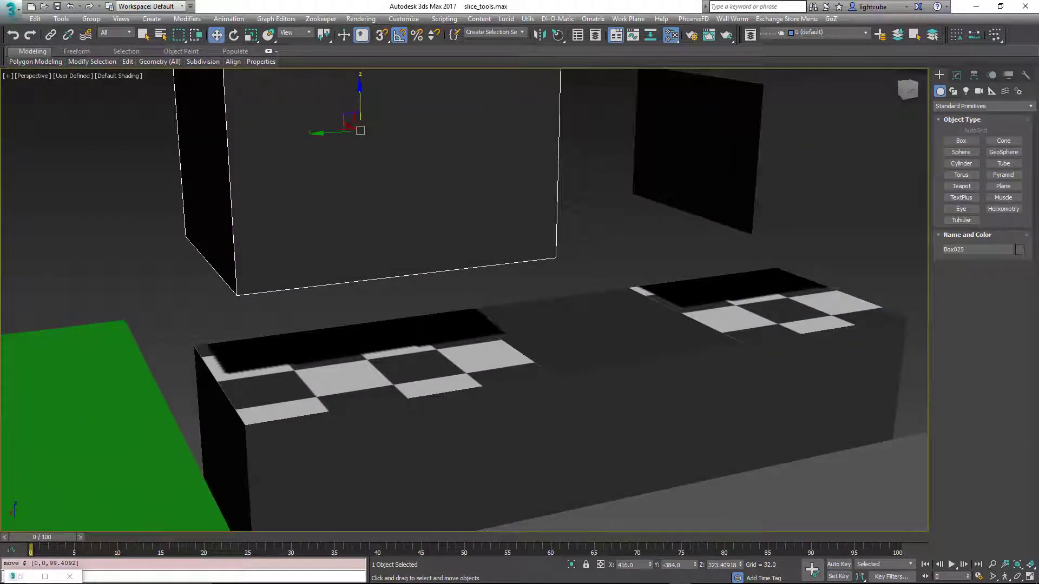
Rename the slice material to 'tools/toolsnodraw'.
{"action": "key", "text": "m"}
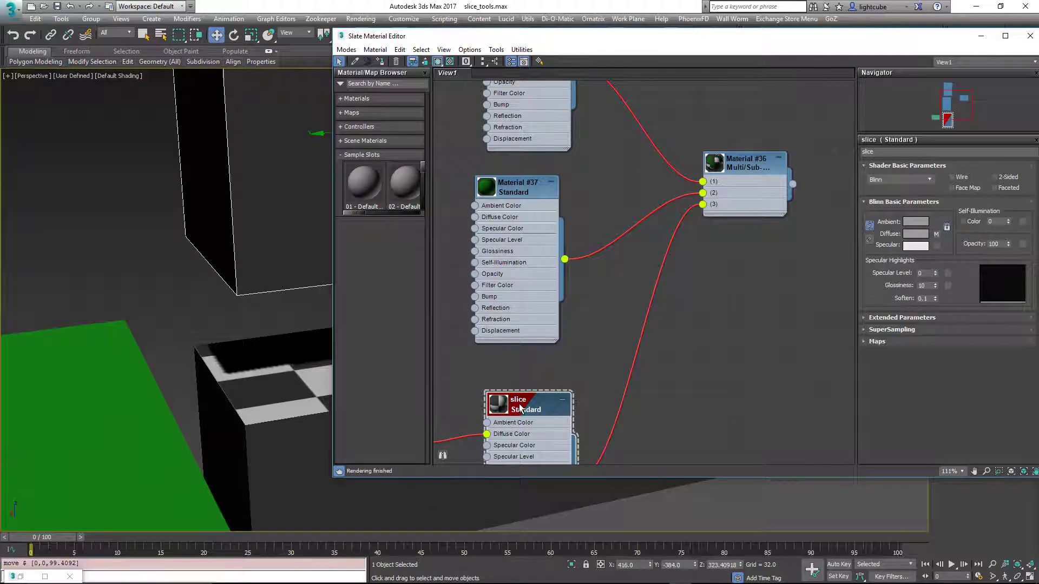
{"action": "double_click", "coordinate": [898, 152]}
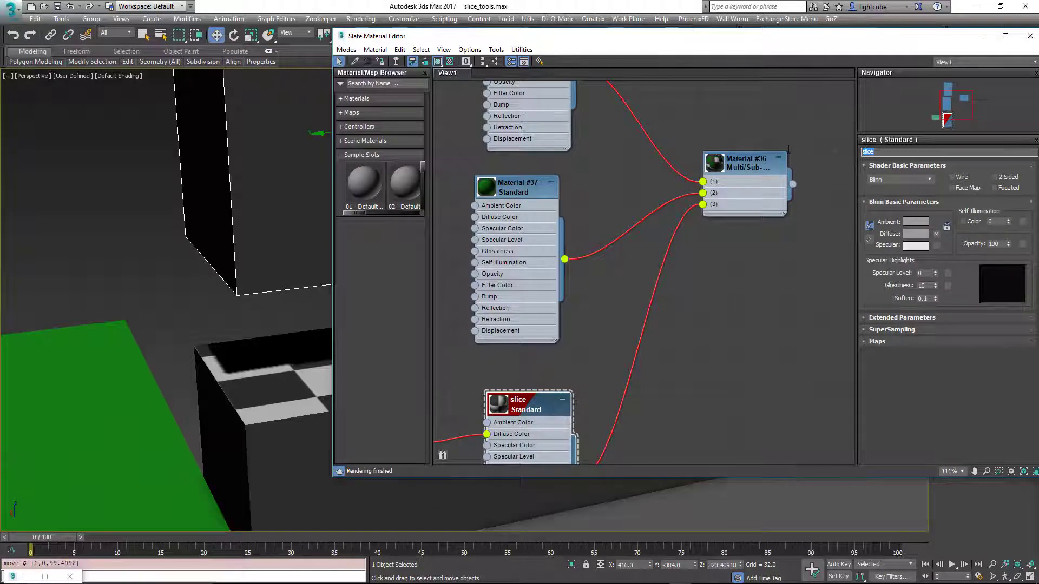
{"action": "type", "text": "tools/tool"}
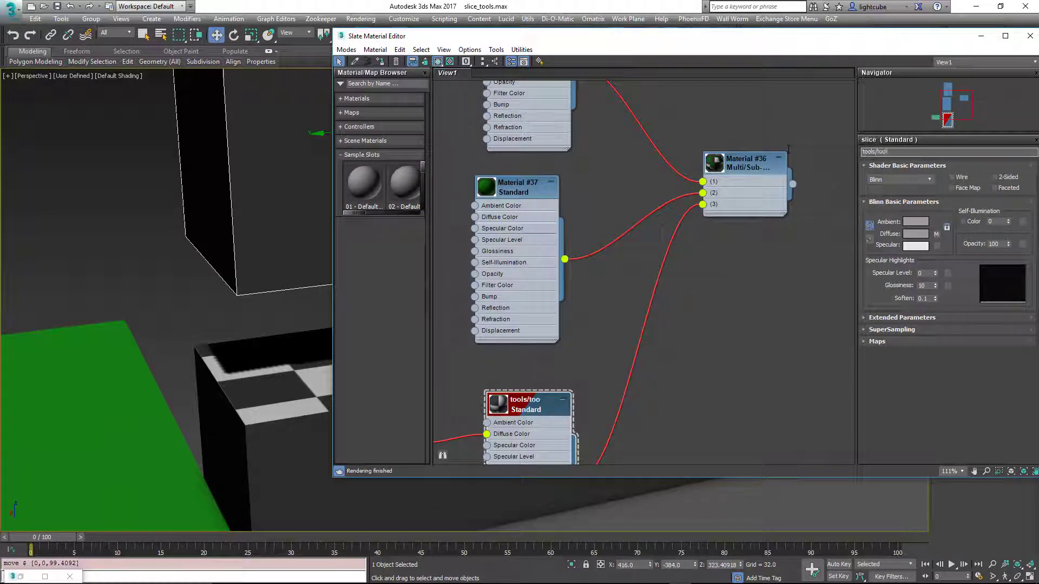
{"action": "type", "text": "snodraw"}
{"action": "key", "text": "Return"}
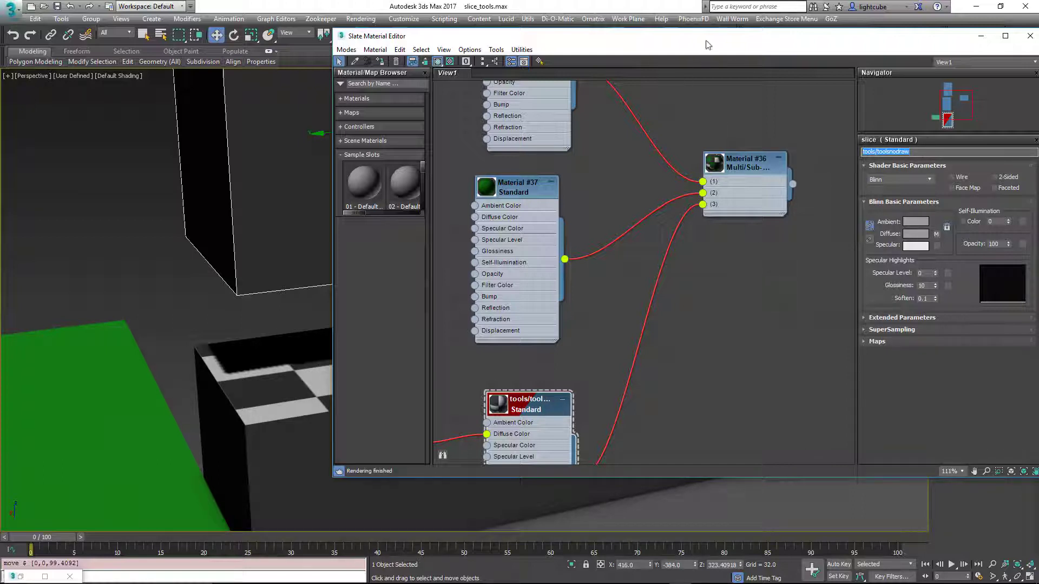
{"action": "left_click_drag", "start_coordinate": [713, 37], "coordinate": [1038, 125]}
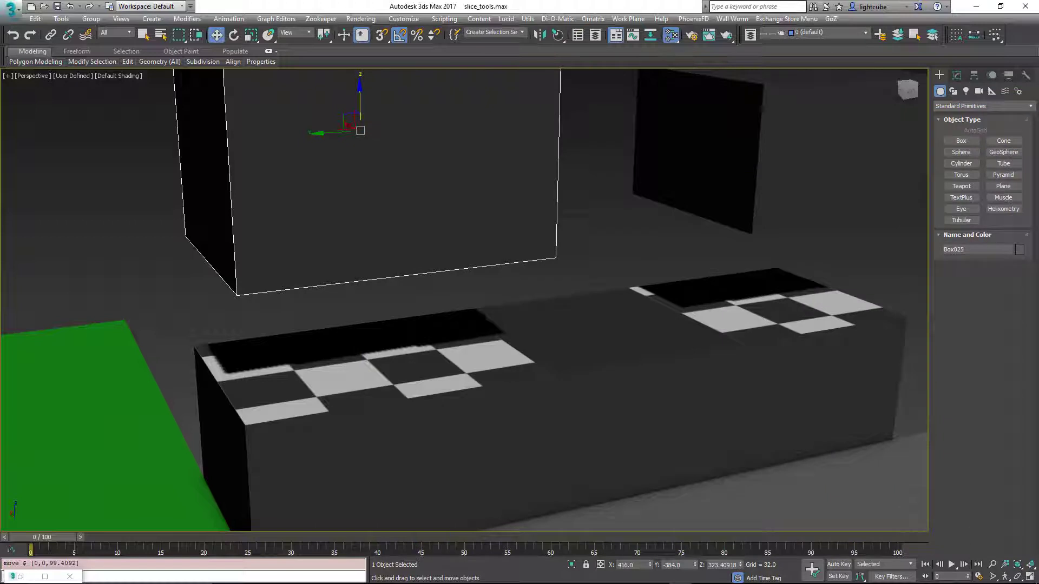
Add a Slice modifier to the floating box from the Modify panel's modifier list.
{"action": "scroll", "coordinate": [606, 331], "scroll_direction": "down", "scroll_amount": 5}
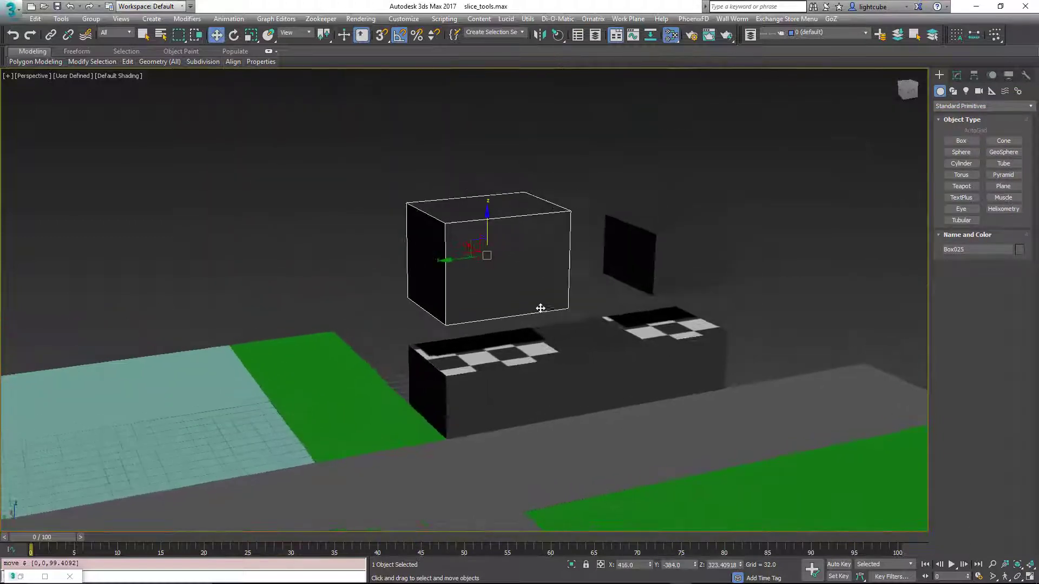
{"action": "left_click", "coordinate": [982, 106]}
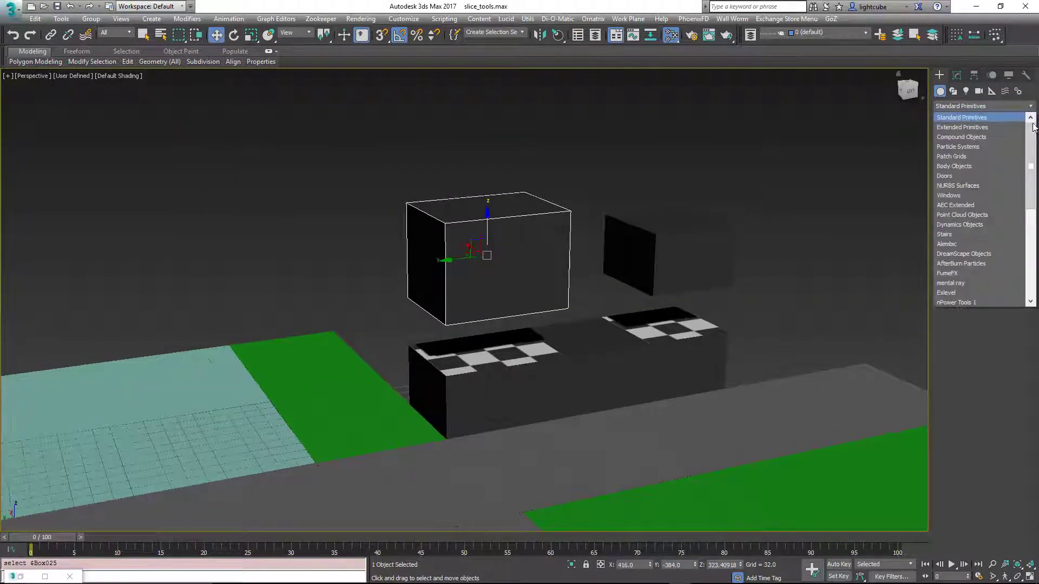
{"action": "mouse_move", "coordinate": [1030, 146]}
{"action": "left_mouse_down"}
{"action": "mouse_move", "coordinate": [1030, 190]}
{"action": "mouse_move", "coordinate": [1029, 130]}
{"action": "left_mouse_up"}
{"action": "left_click", "coordinate": [956, 74]}
{"action": "left_click", "coordinate": [1030, 108]}
{"action": "left_click_drag", "start_coordinate": [1032, 147], "coordinate": [1031, 423]}
{"action": "left_click", "coordinate": [968, 320]}
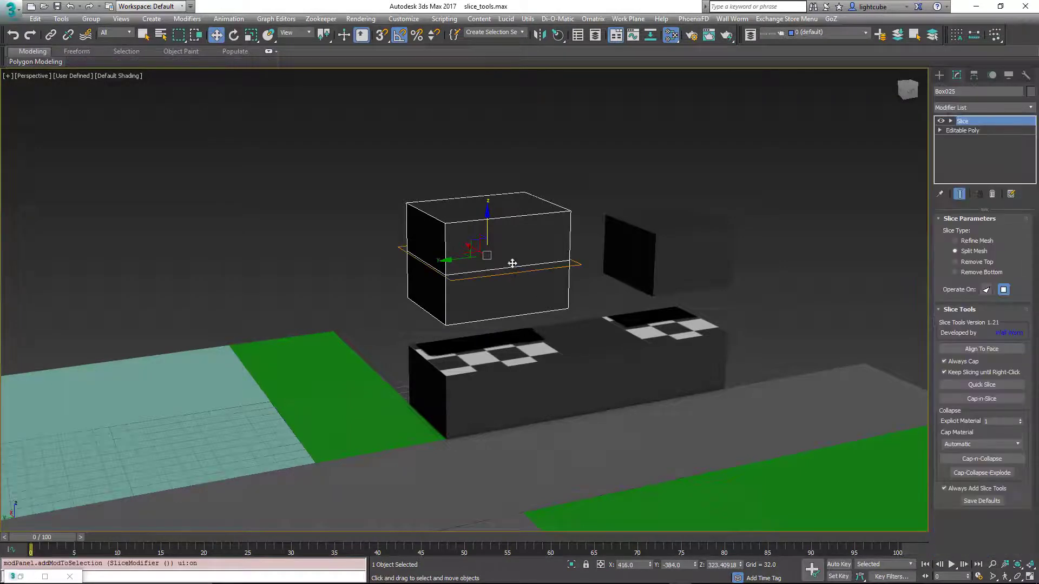
{"action": "scroll", "coordinate": [507, 264], "scroll_direction": "up", "scroll_amount": 2}
{"action": "middle_click_drag", "start_coordinate": [508, 264], "coordinate": [515, 281]}
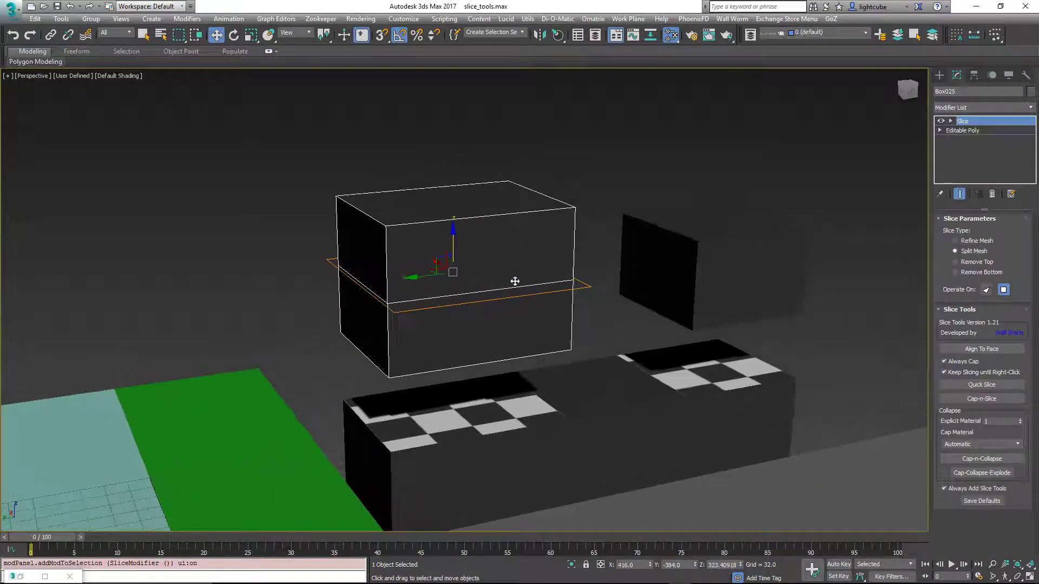
Set Cap Material to Explicit ID with Explicit Material 2.
{"action": "left_click", "coordinate": [981, 444]}
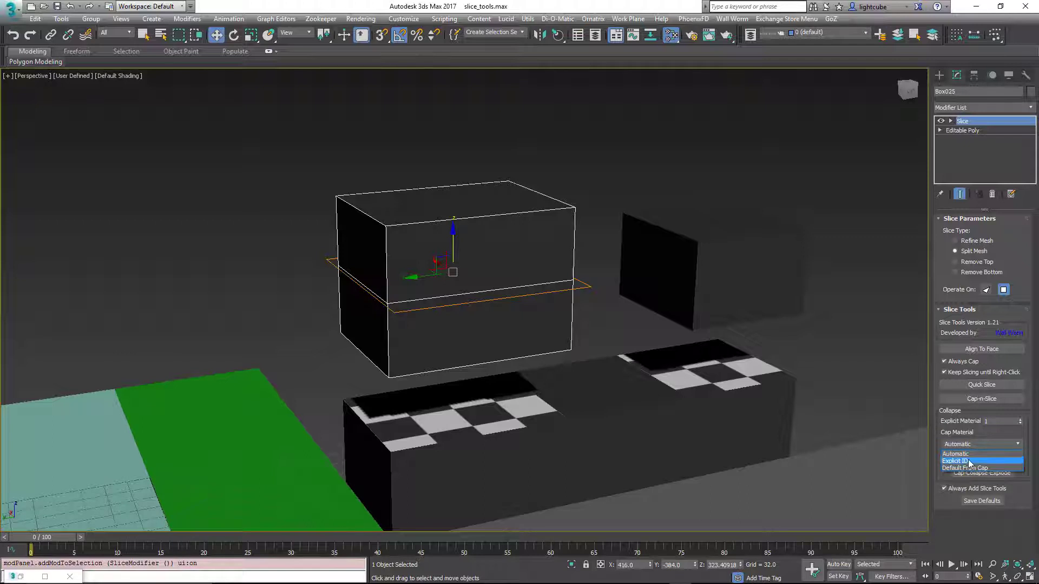
{"action": "left_click", "coordinate": [958, 461]}
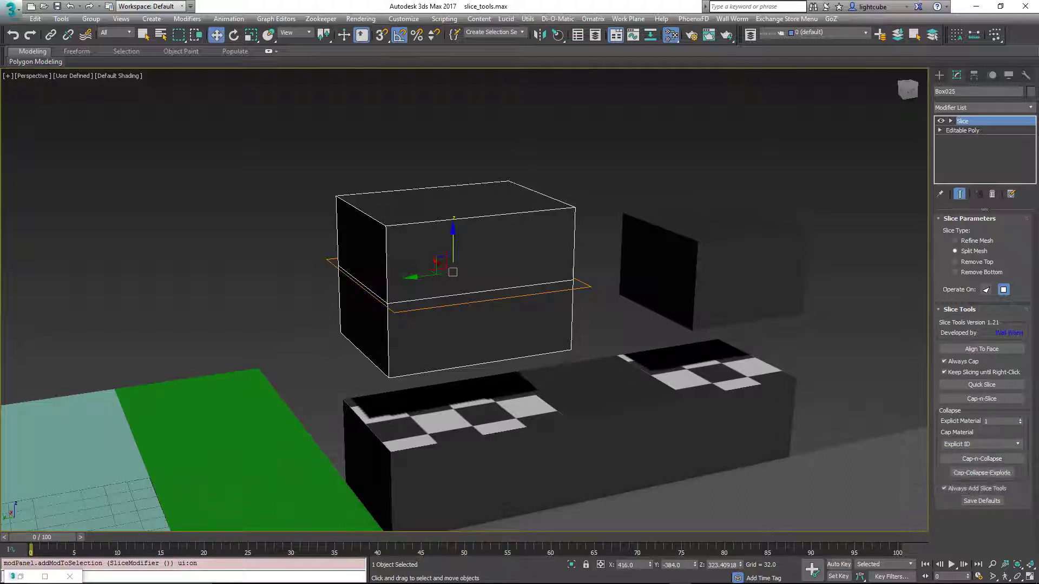
{"action": "left_click", "coordinate": [1022, 423]}
Align the slice plane to the right box's top face and Cap-Collapse-Explode it.
{"action": "middle_click_drag", "start_coordinate": [624, 310], "coordinate": [615, 351]}
{"action": "left_click", "coordinate": [984, 350]}
{"action": "left_click", "coordinate": [724, 275]}
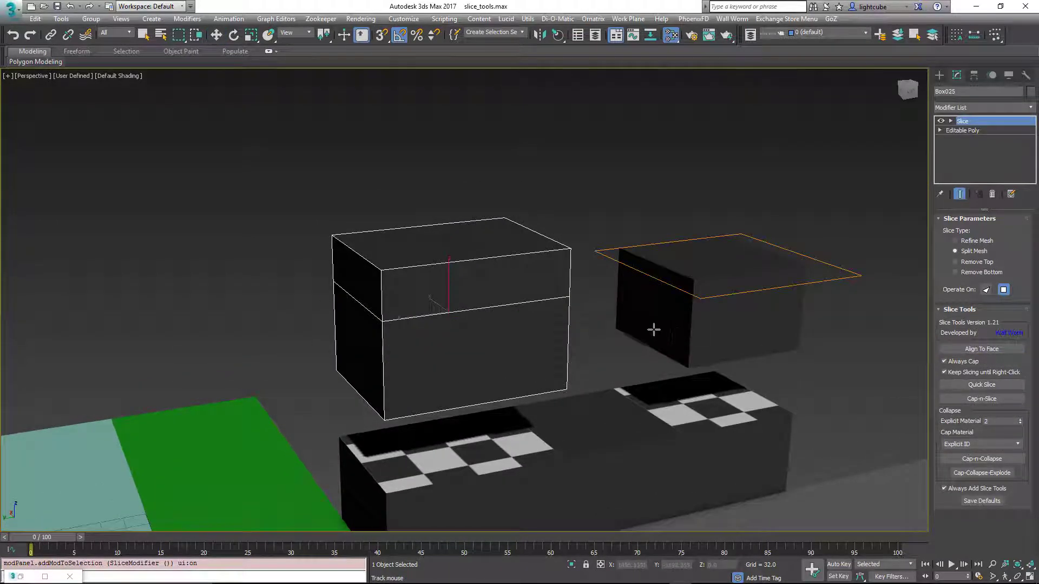
{"action": "mouse_move", "coordinate": [626, 332]}
{"action": "middle_mouse_down", "text": "alt"}
{"action": "mouse_move", "coordinate": [614, 304]}
{"action": "mouse_move", "coordinate": [601, 311]}
{"action": "mouse_move", "coordinate": [602, 324]}
{"action": "mouse_move", "coordinate": [619, 326]}
{"action": "middle_mouse_up", "text": "alt"}
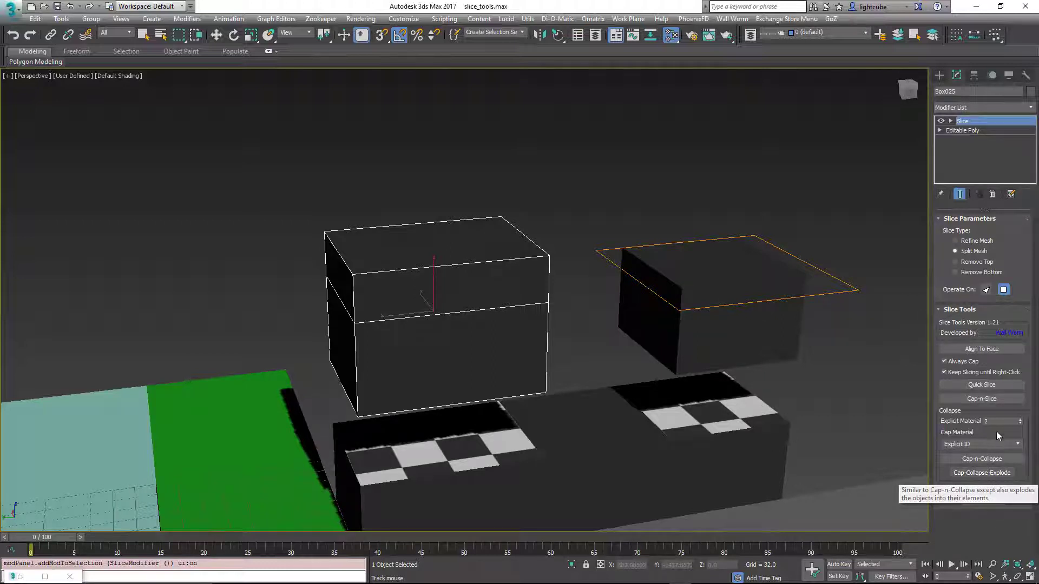
{"action": "left_click", "coordinate": [981, 473]}
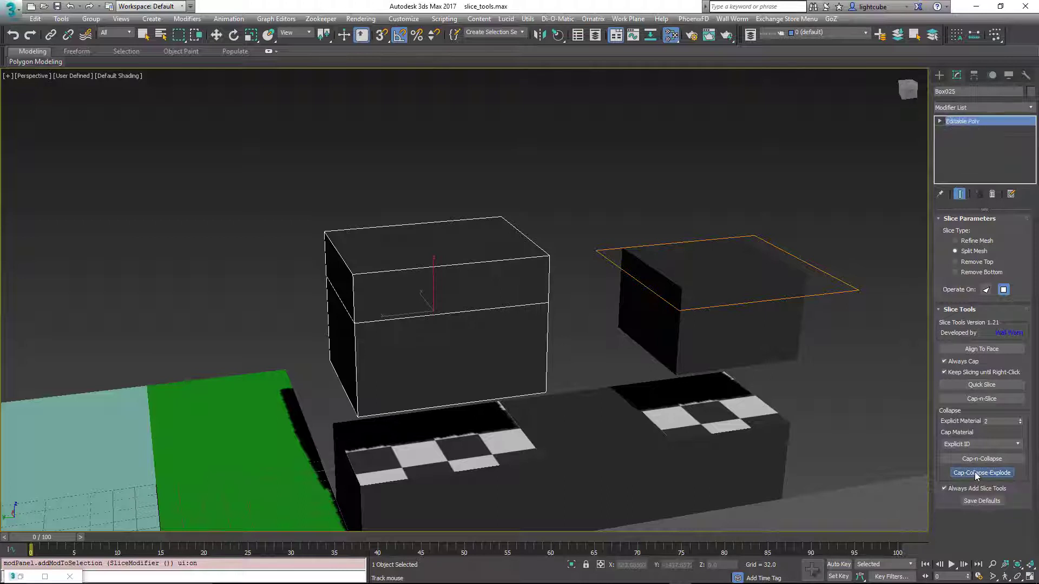
Lift the upper slice Box026 up on Z to reveal the text inside.
{"action": "key", "text": "w"}
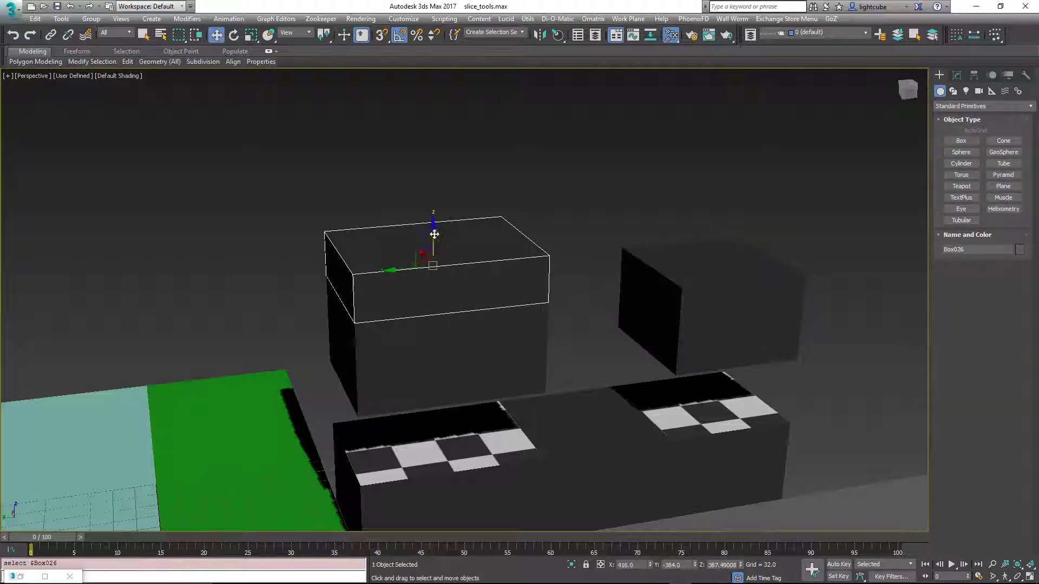
{"action": "left_click_drag", "start_coordinate": [432, 232], "coordinate": [432, 143]}
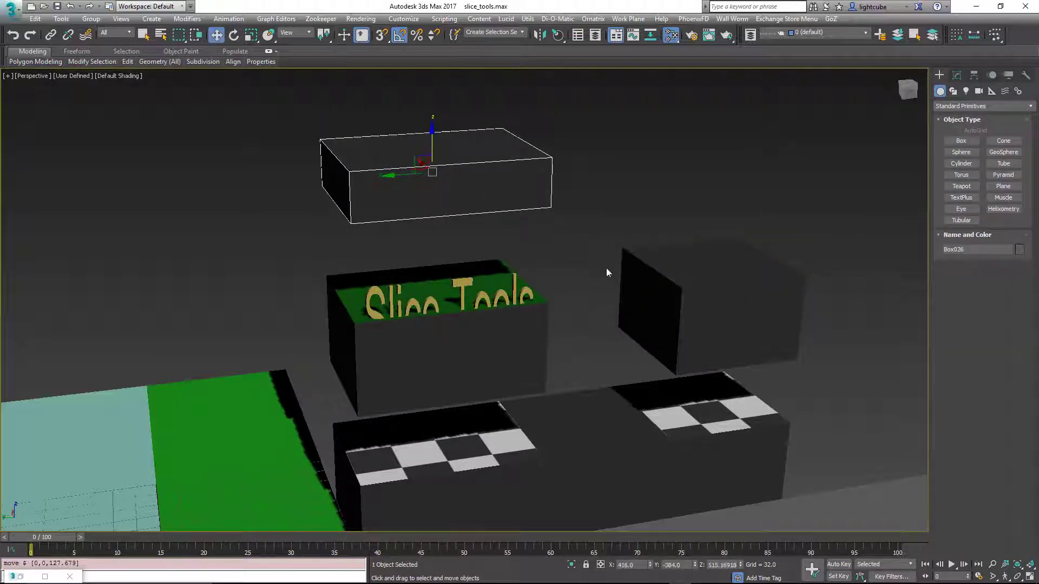
{"action": "mouse_move", "coordinate": [470, 281]}
{"action": "middle_mouse_down", "text": "alt"}
{"action": "mouse_move", "coordinate": [487, 270]}
{"action": "mouse_move", "coordinate": [476, 303]}
{"action": "mouse_move", "coordinate": [465, 287]}
{"action": "middle_mouse_up", "text": "alt"}
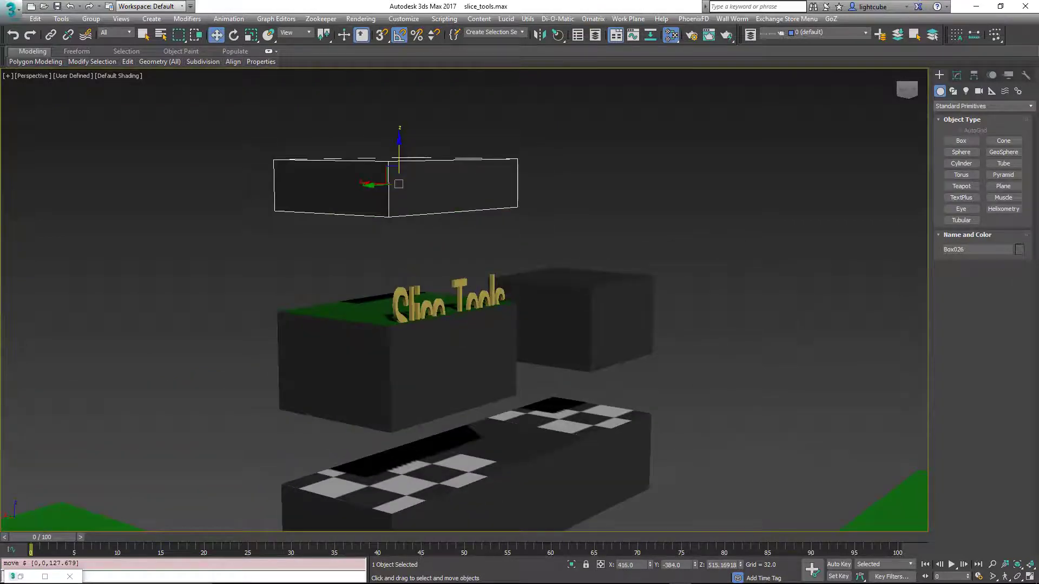
{"action": "key", "text": "m"}
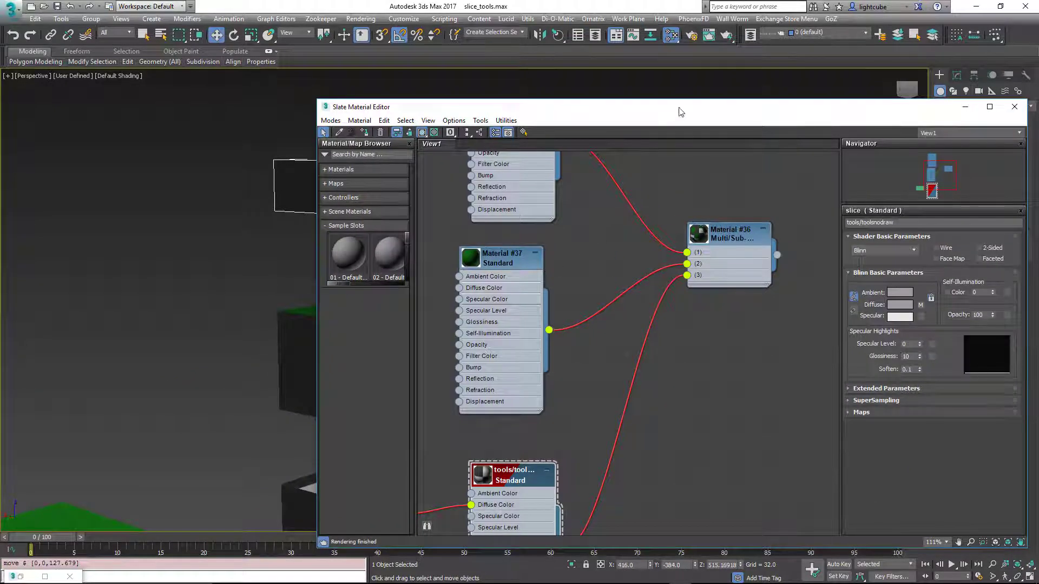
{"action": "key", "text": "m"}
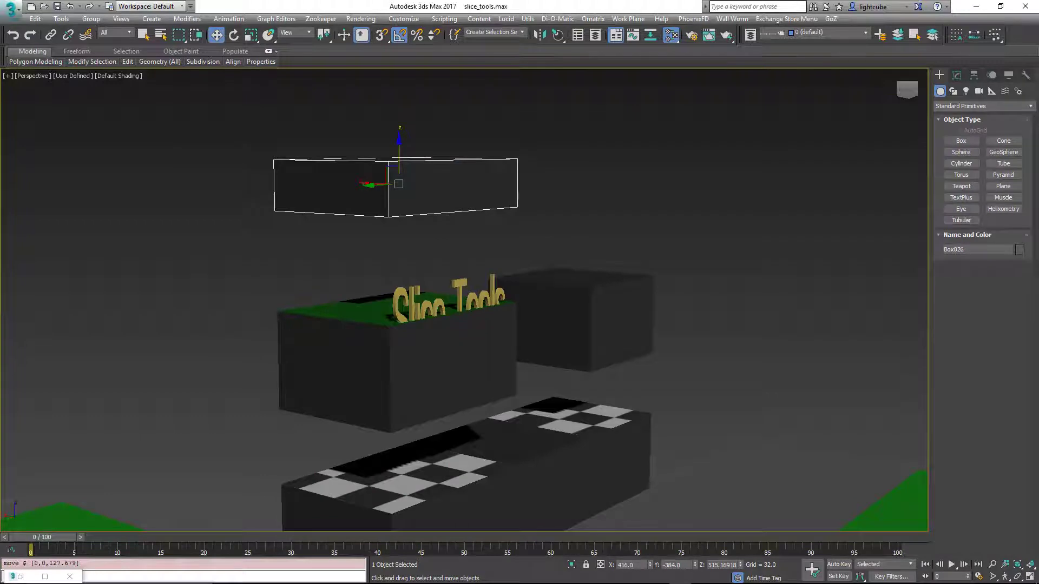
Lower Box027 about 57 units and zoom in on its green cap.
{"action": "left_click", "coordinate": [427, 355]}
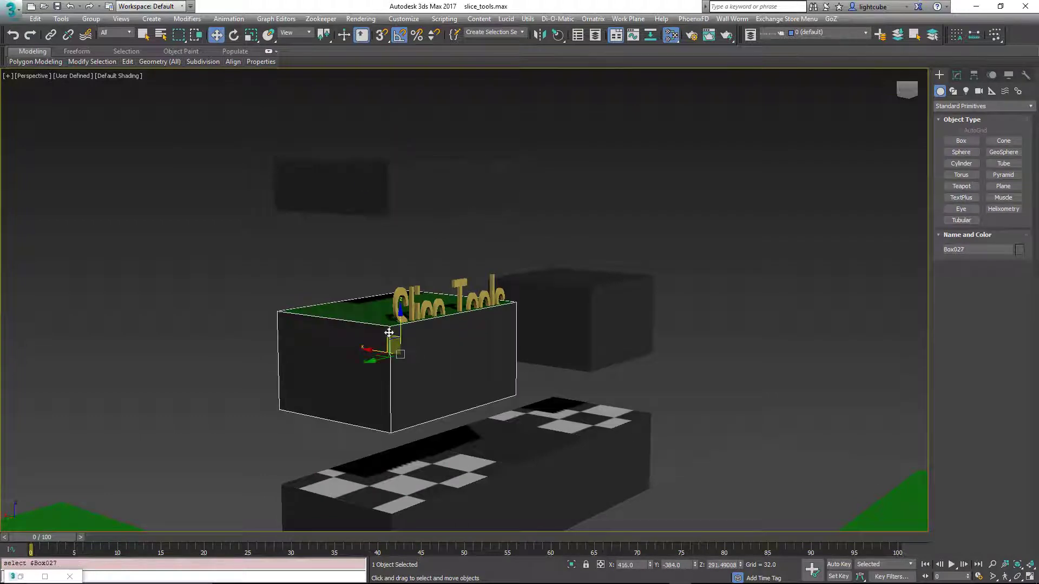
{"action": "left_click_drag", "start_coordinate": [398, 341], "coordinate": [422, 356]}
{"action": "scroll", "coordinate": [422, 356], "scroll_direction": "up", "scroll_amount": 8}
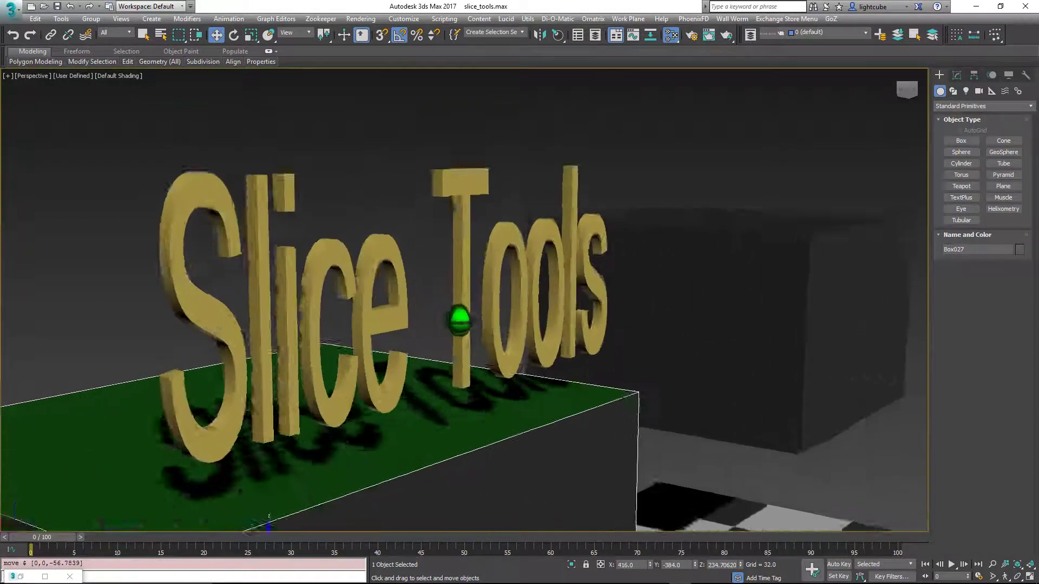